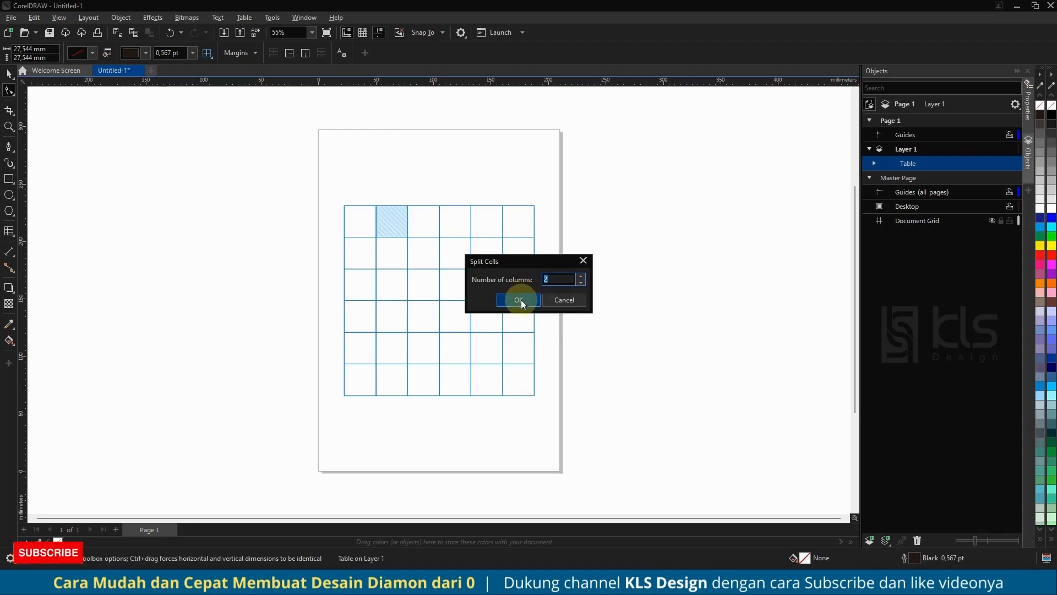
Split the fifth cell in the table's top row into two columns.
left_click(486, 219)
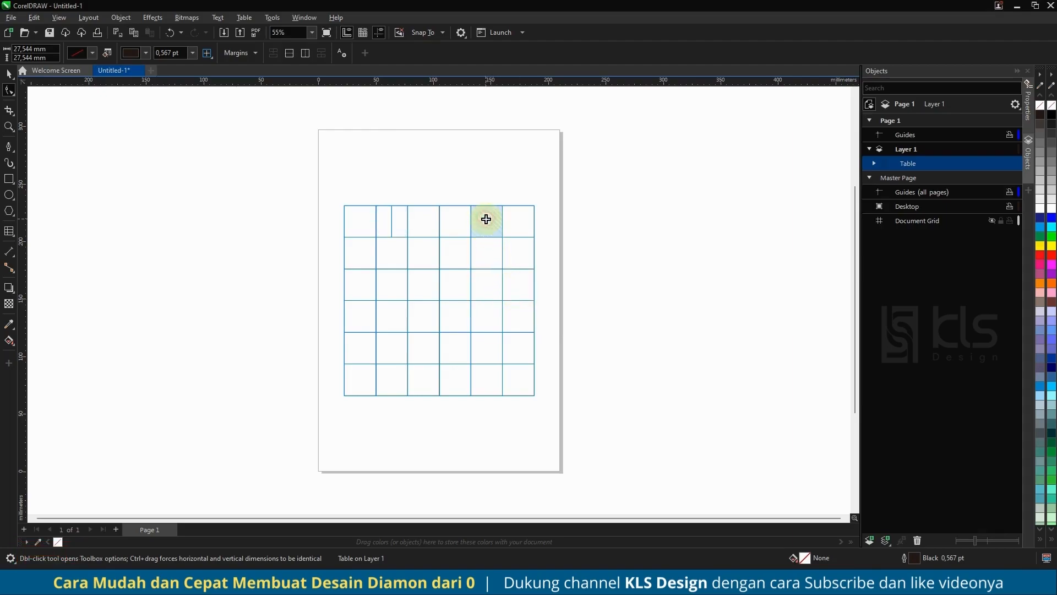
left_click(305, 53)
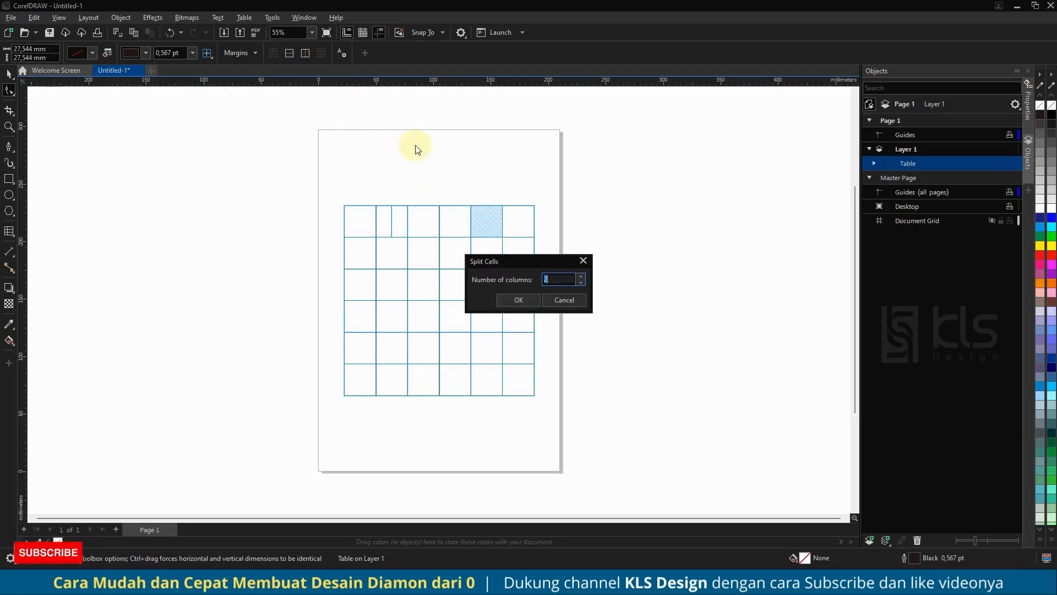
left_click(517, 299)
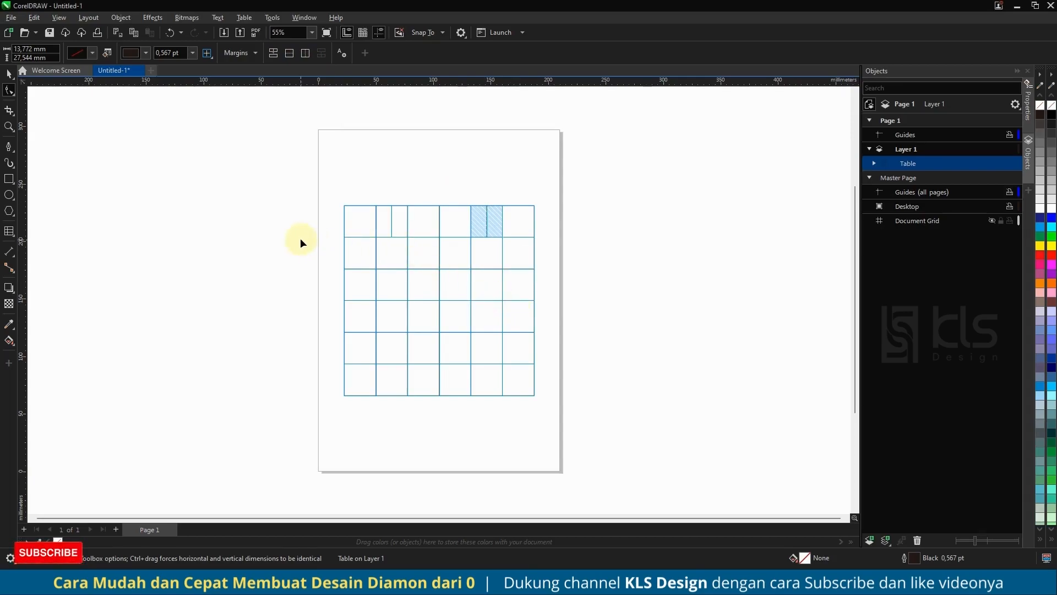
left_click(10, 73)
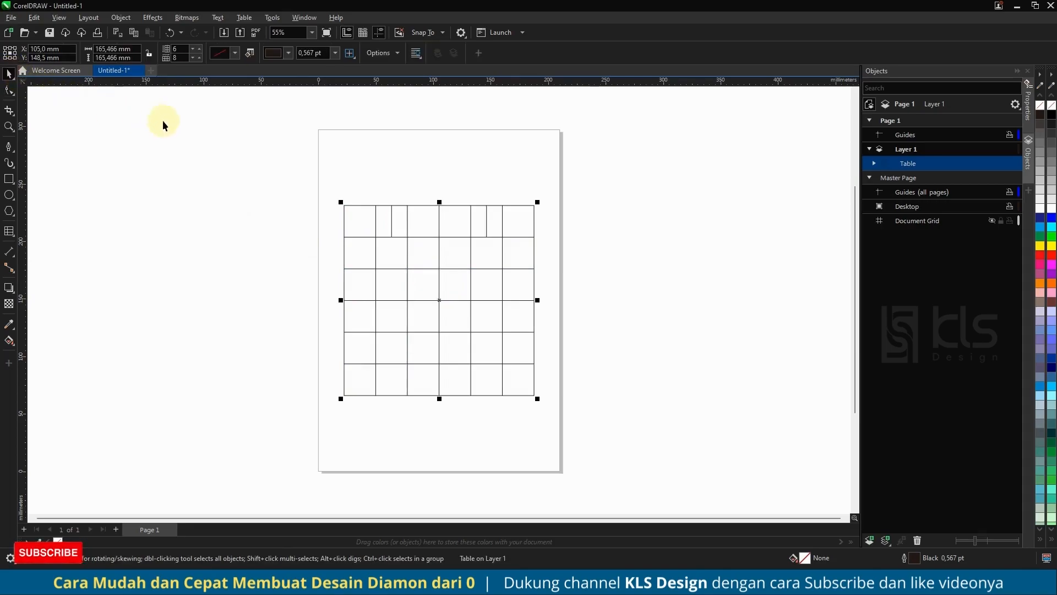
left_click(400, 174)
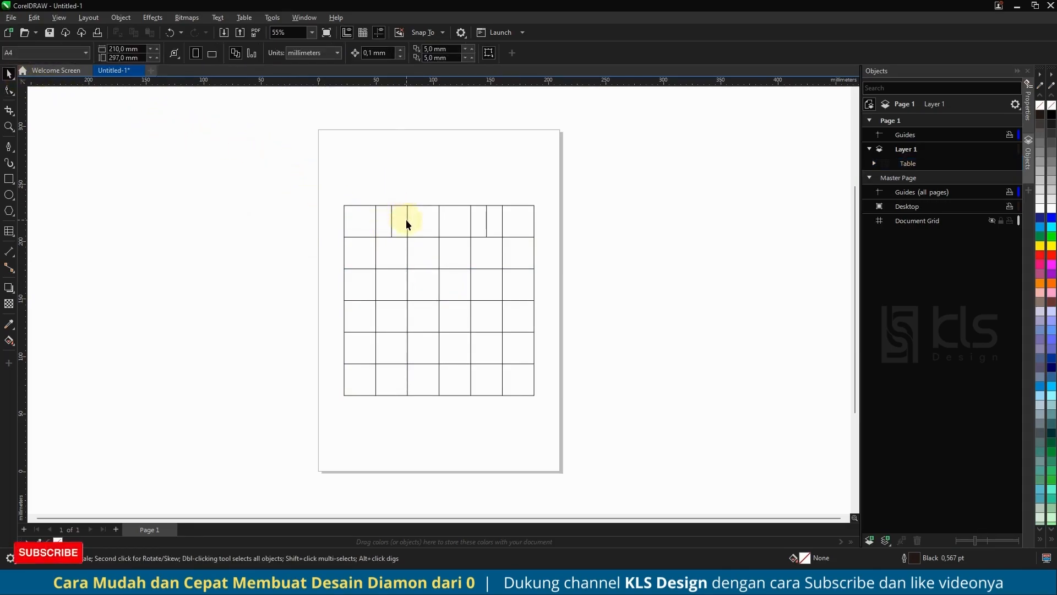
Apply a uniform transparency of 50 to the whole table so it serves as a faint guide.
left_click(405, 220)
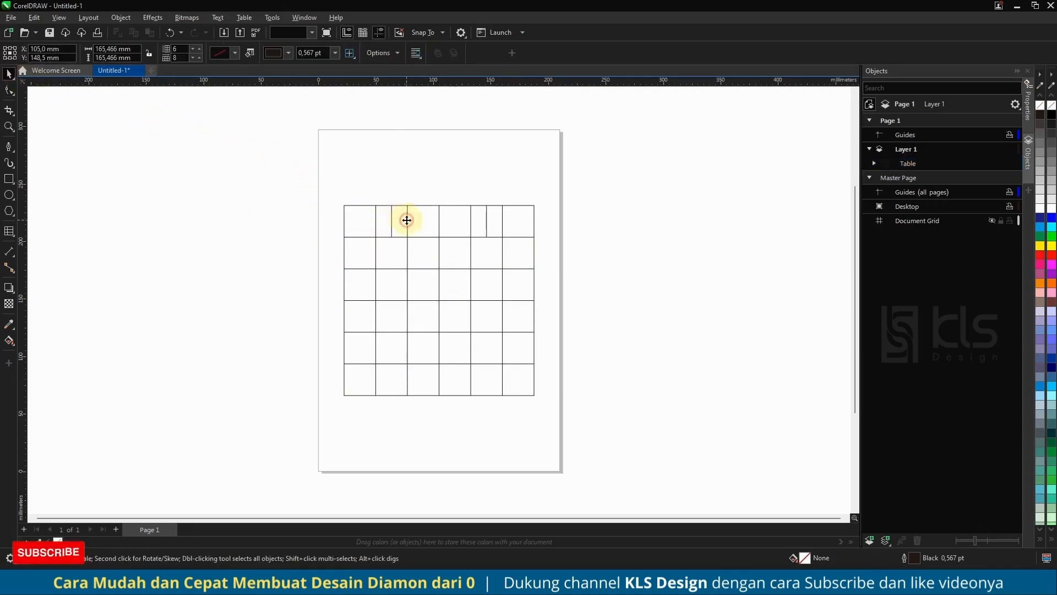
left_click(7, 304)
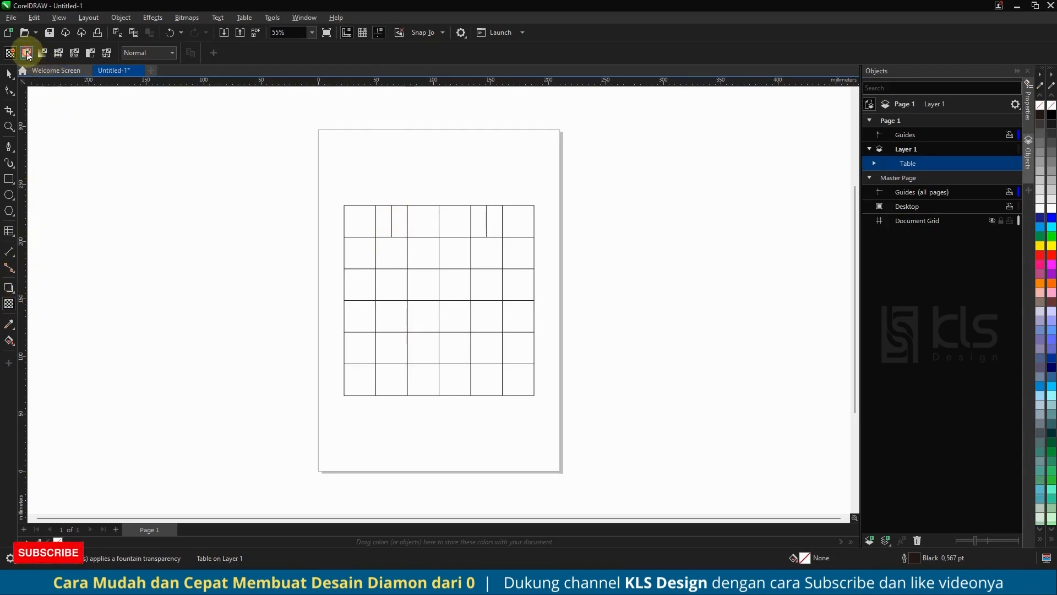
left_click(26, 53)
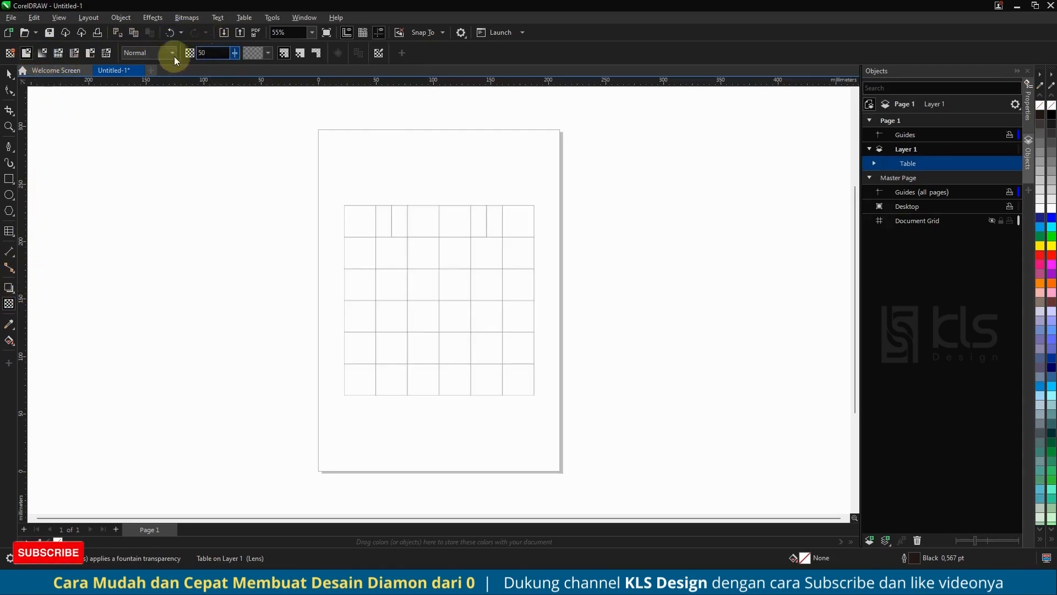
left_click(9, 75)
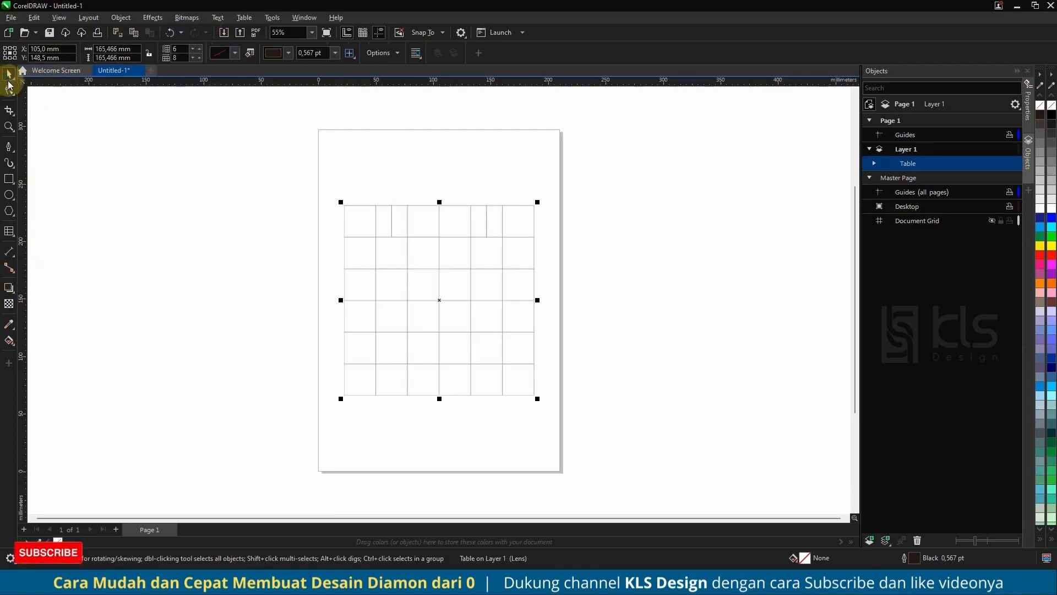
Draw a closed five-point diamond outline with the Pen tool, snapped to the table grid, about 165 mm wide and 138 mm tall.
left_click(8, 147)
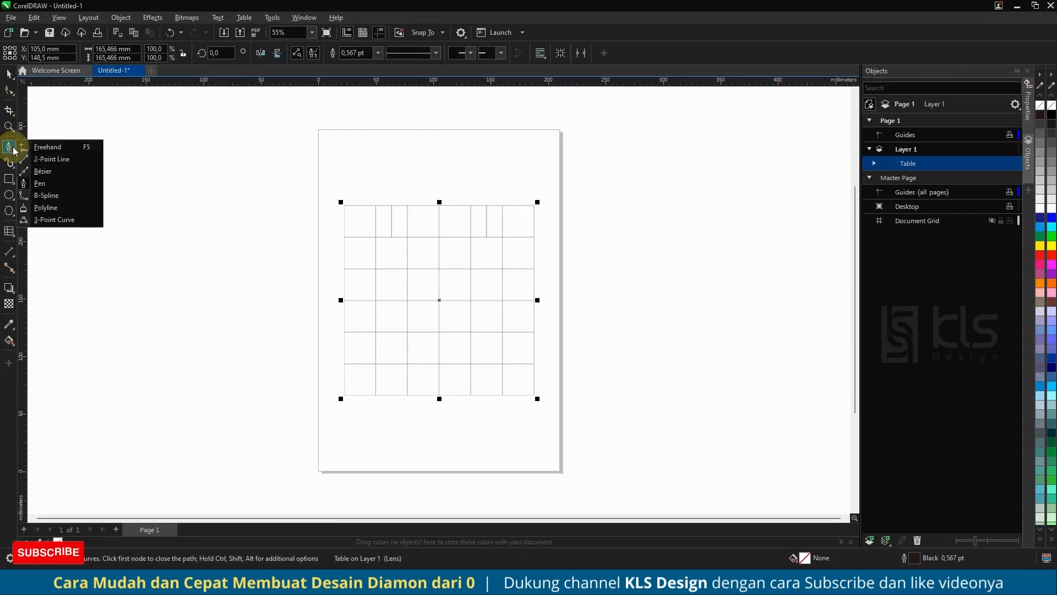
left_click(47, 188)
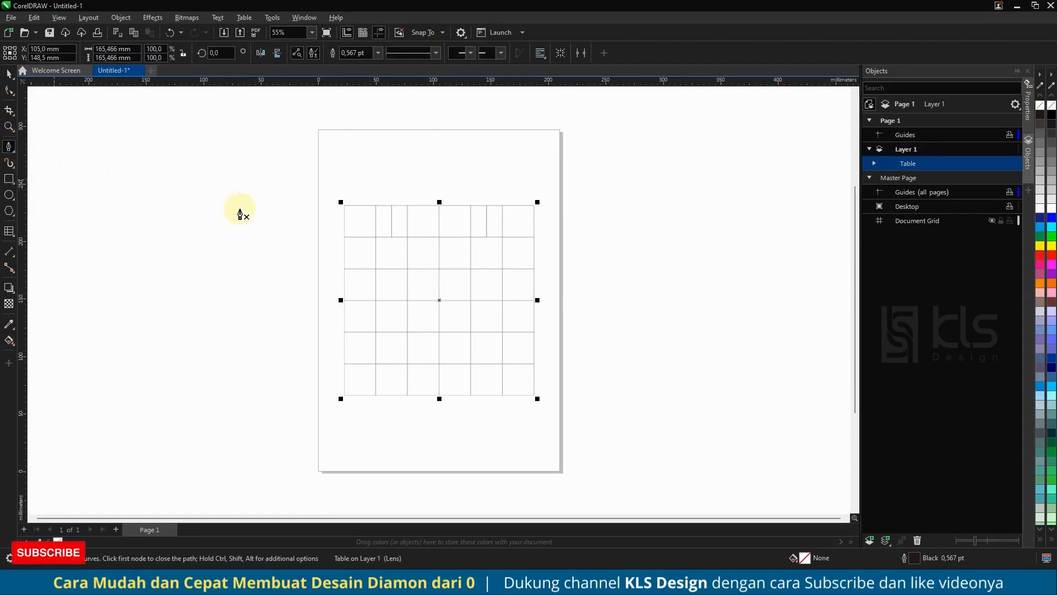
left_click(344, 268)
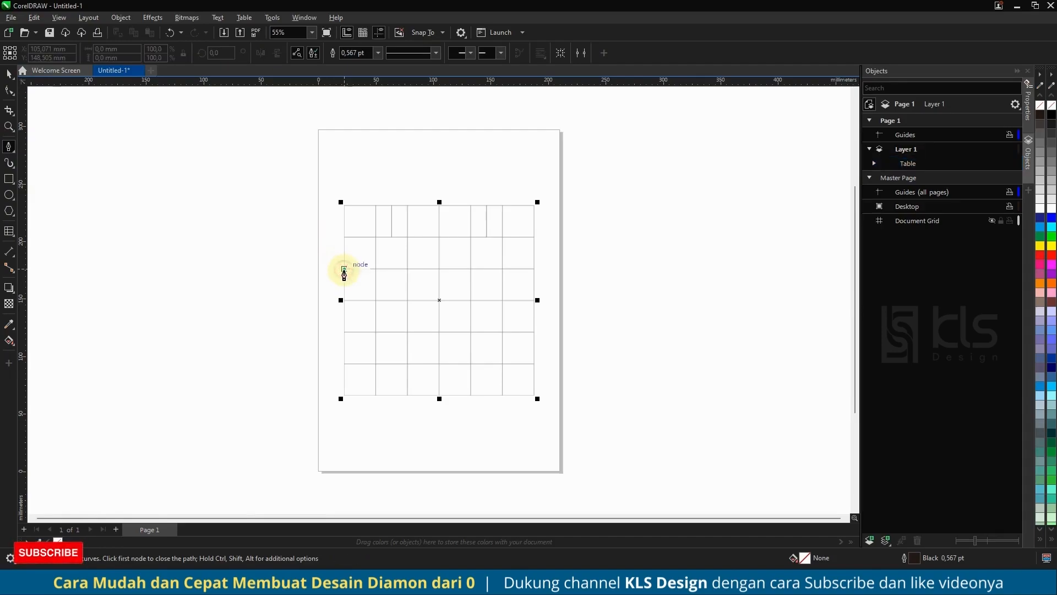
left_click(391, 237)
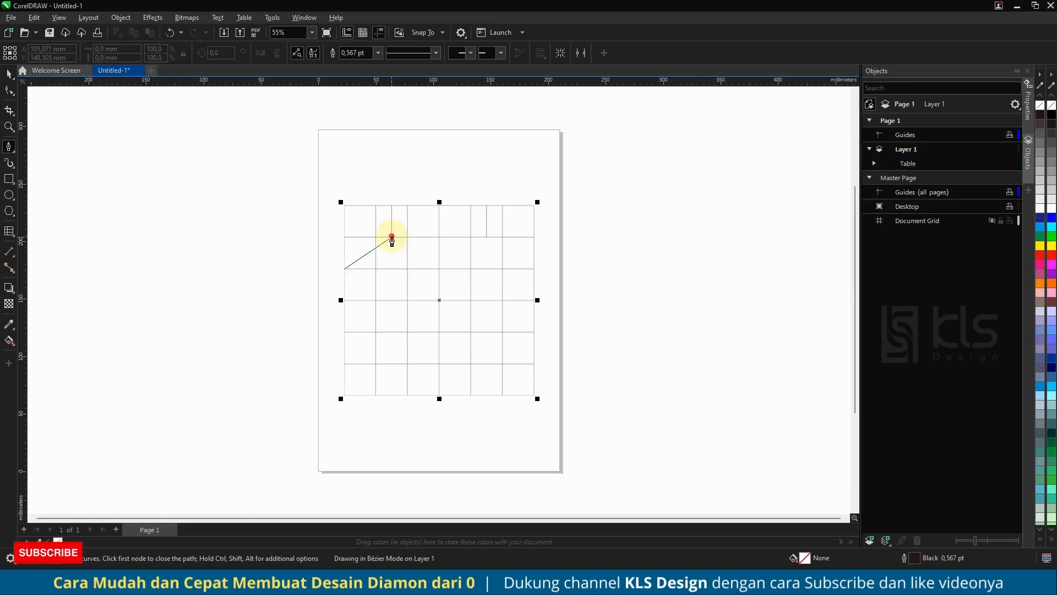
left_click(486, 236)
left_click(534, 268)
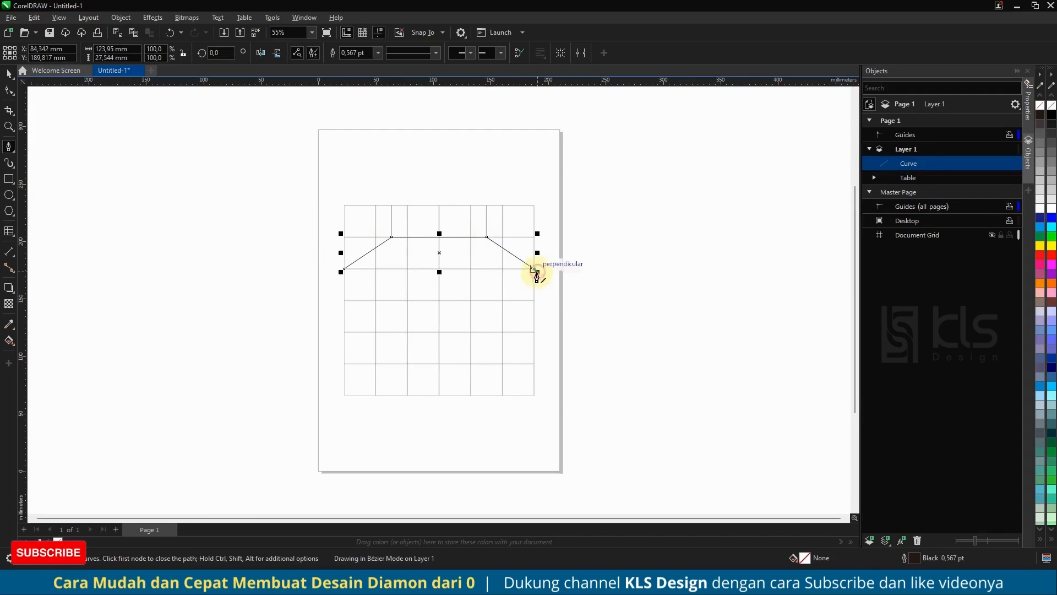
left_click(439, 395)
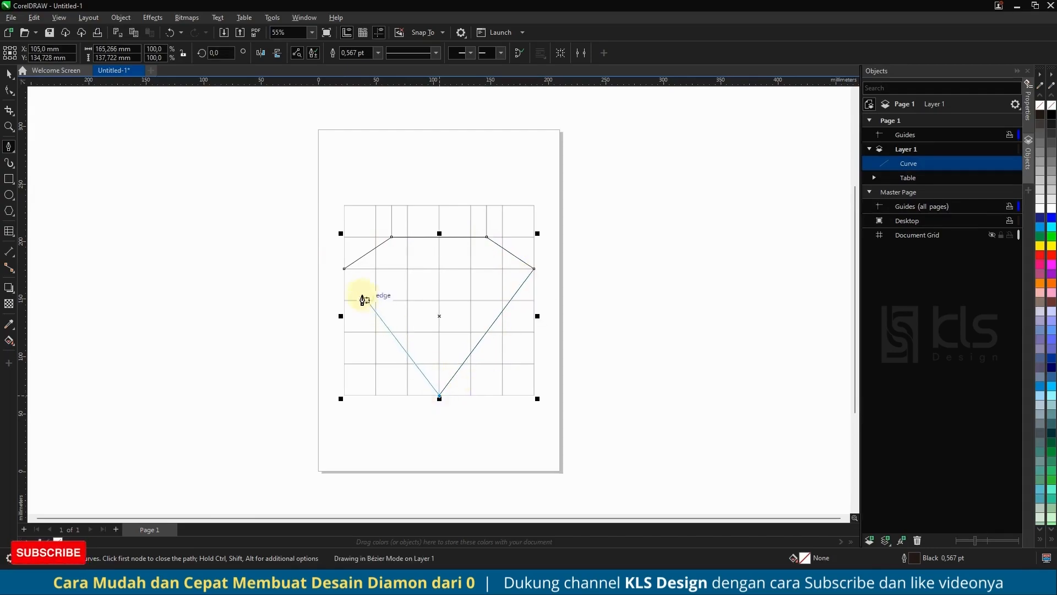
left_click(344, 269)
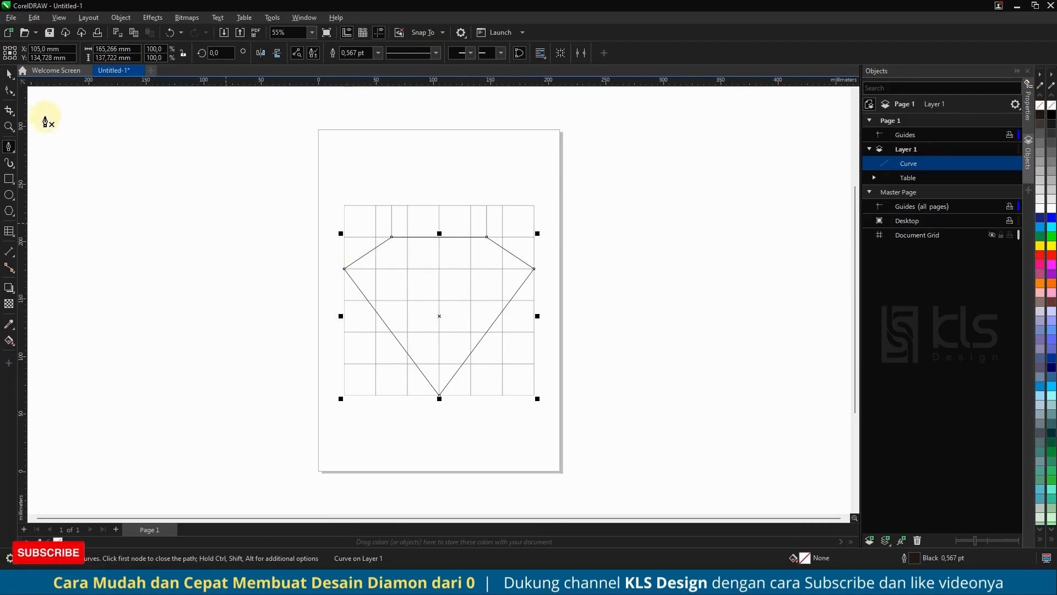
left_click(9, 81)
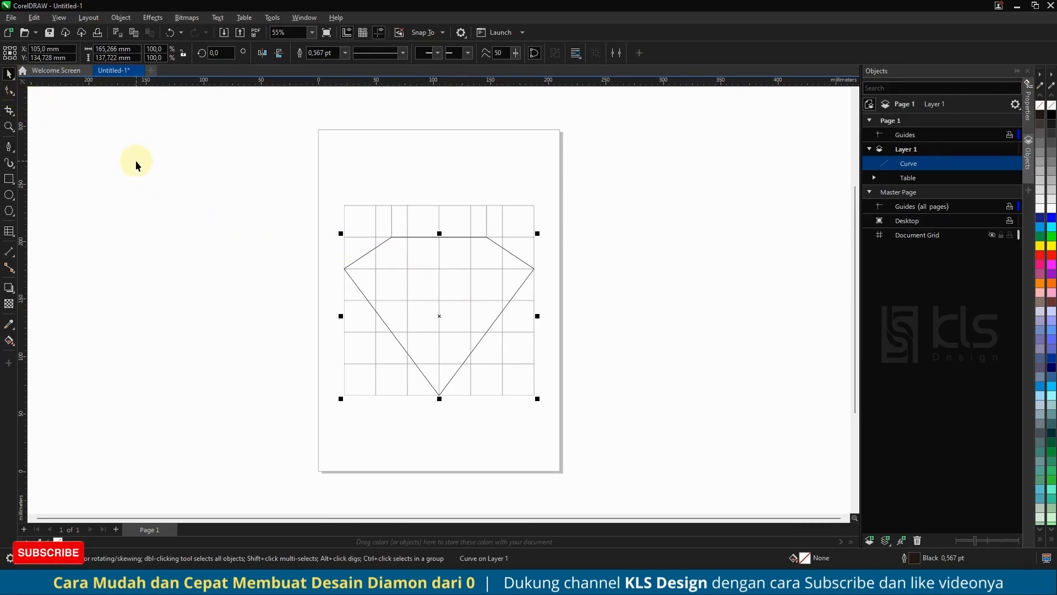
left_click(135, 160)
Draw a horizontal line with the Pen tool between the diamond's two widest corners.
left_click(9, 146)
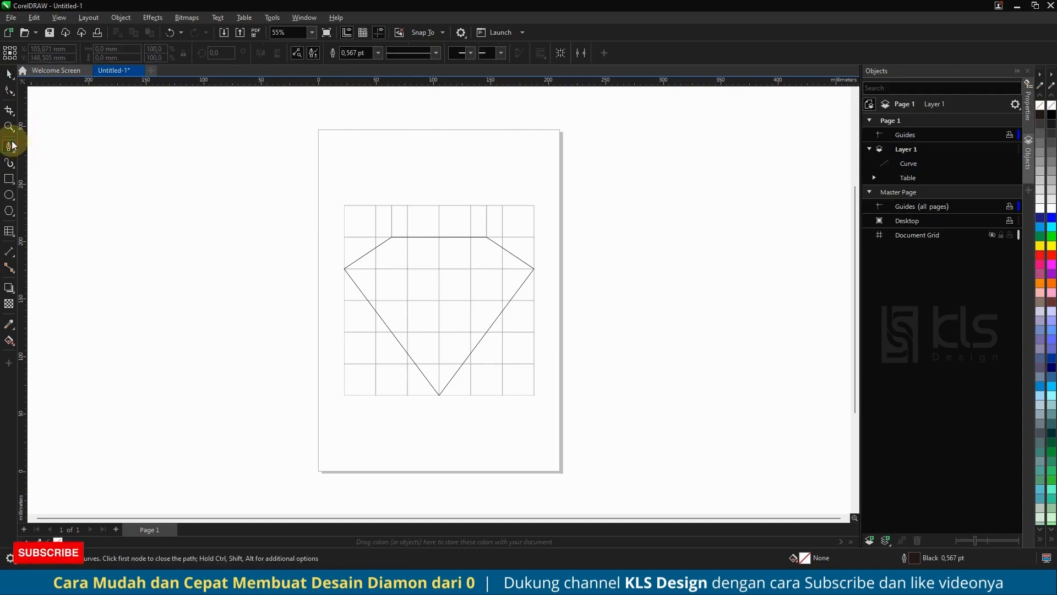
left_click(344, 269)
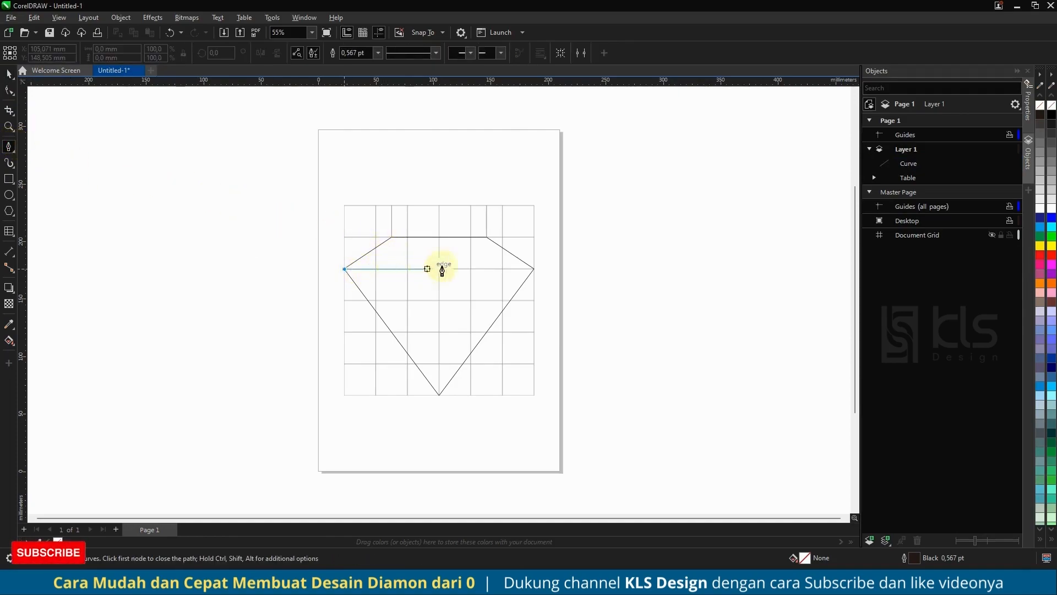
left_click(534, 269)
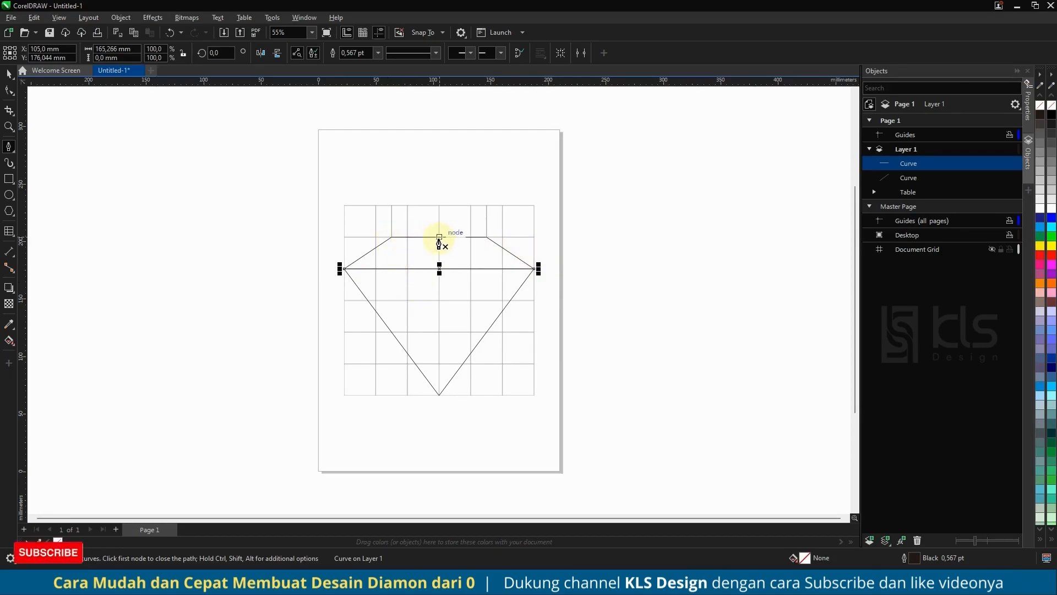
Draw a closed inner kite about 55 mm wide from the top edge's midpoint through the horizontal line to the diamond's bottom tip.
left_click(438, 237)
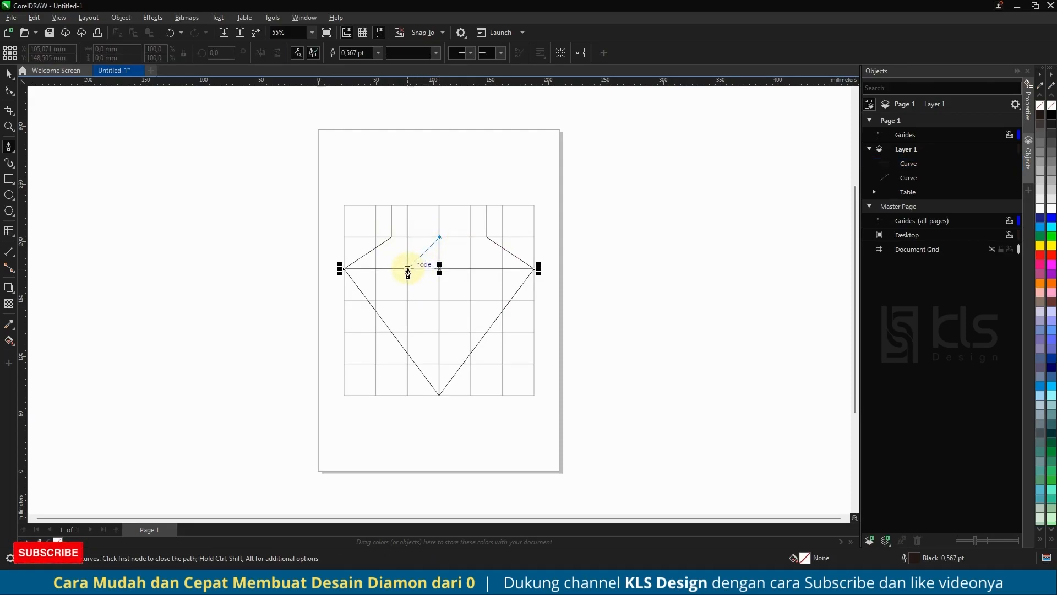
left_click(407, 269)
left_click(439, 396)
left_click(471, 269)
left_click(439, 236)
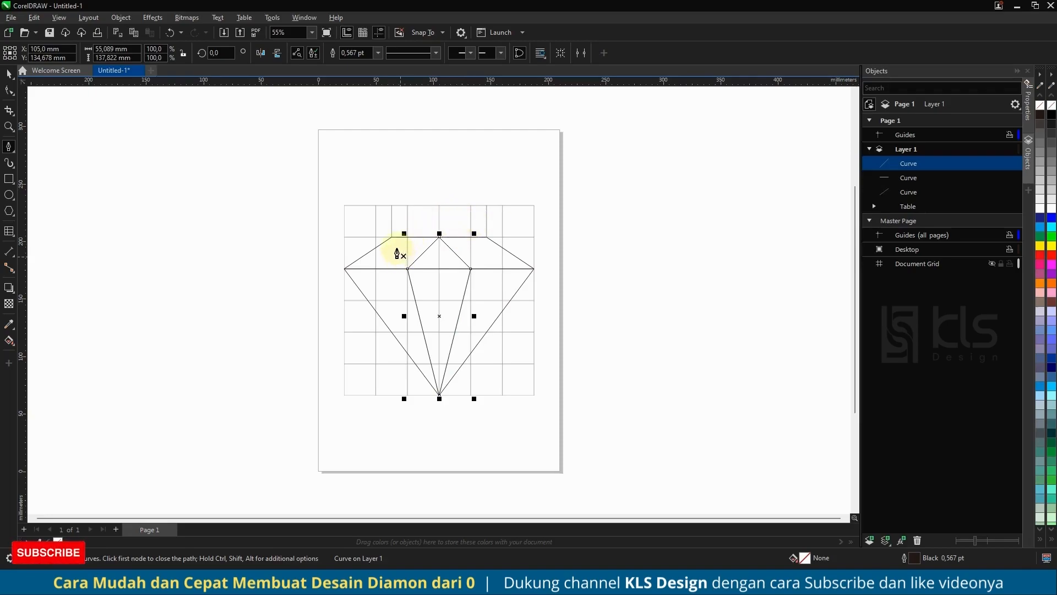
Draw two separate lines connecting the diamond's upper corners to the kite's side corners on the horizontal line.
left_click(392, 238)
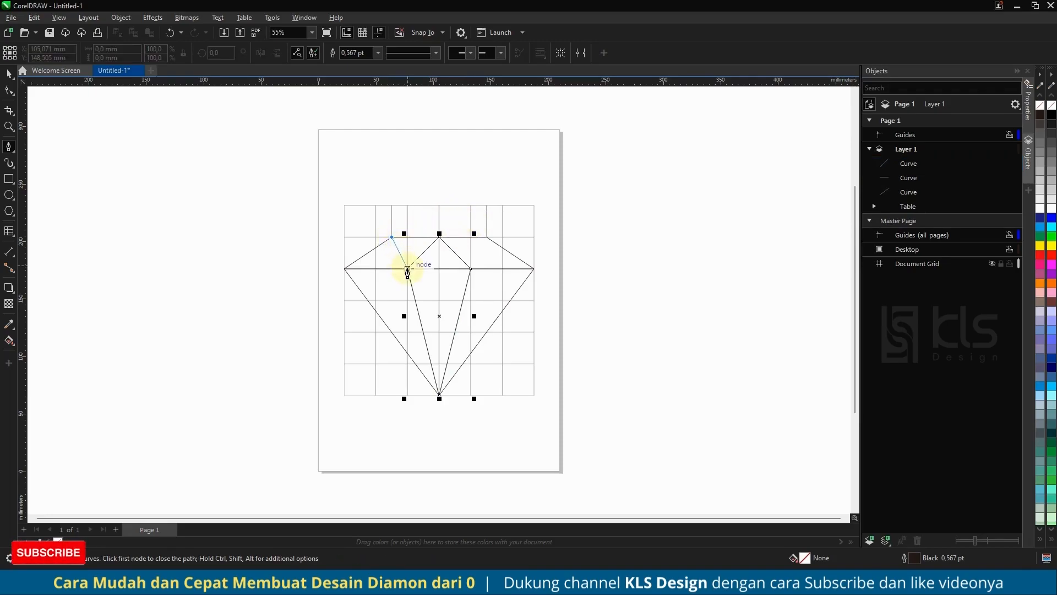
left_click(407, 269)
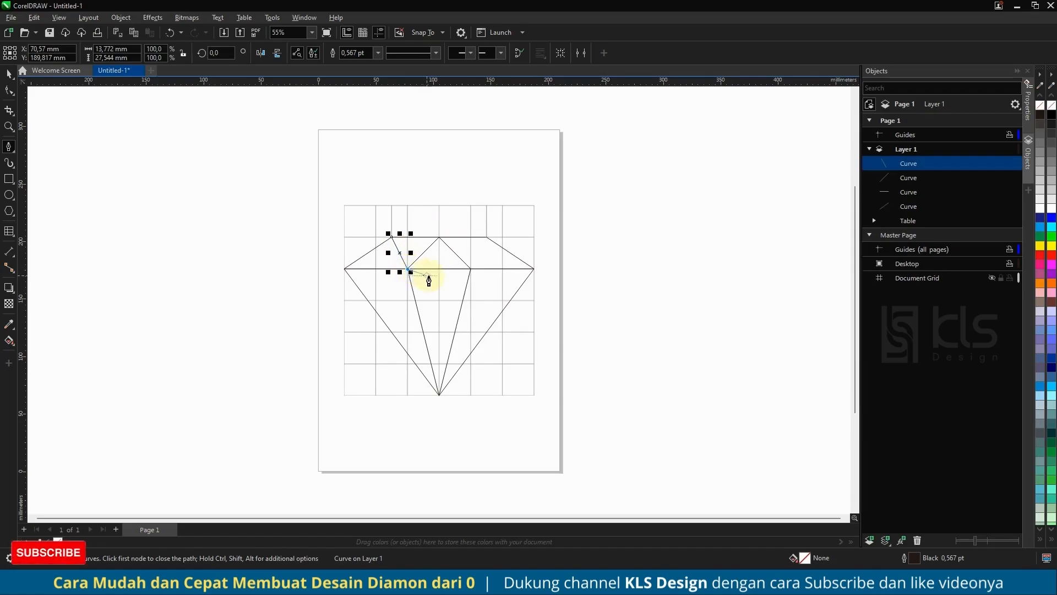
key("Escape")
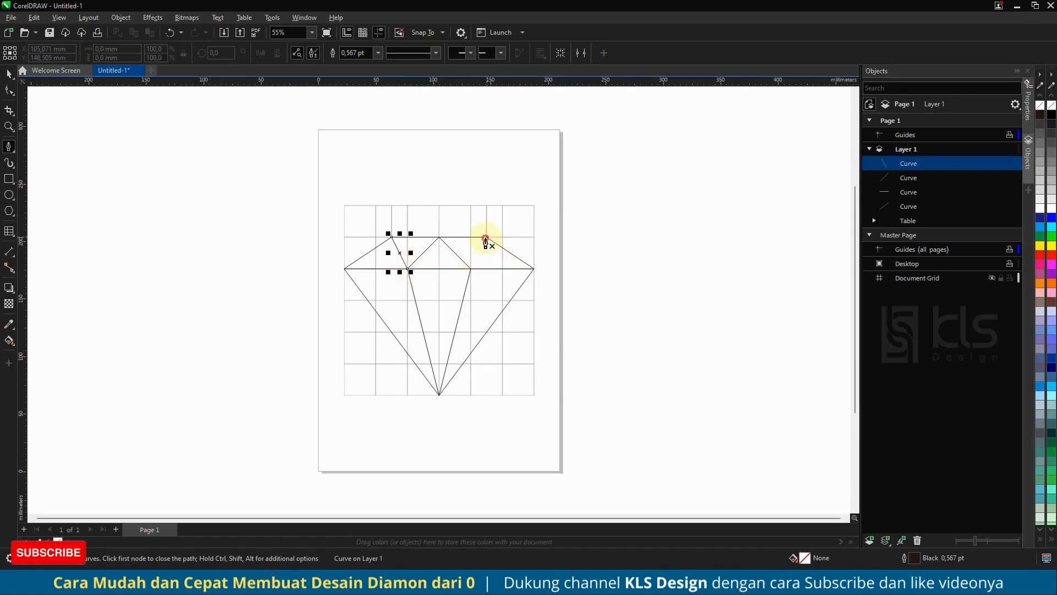
left_click(486, 238)
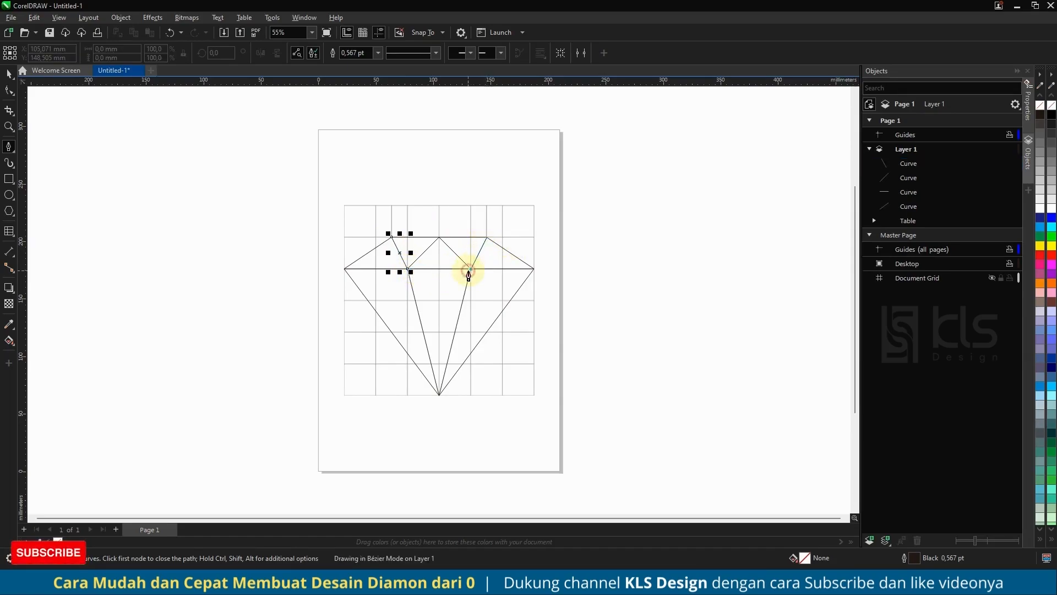
left_click(469, 274)
key("Escape")
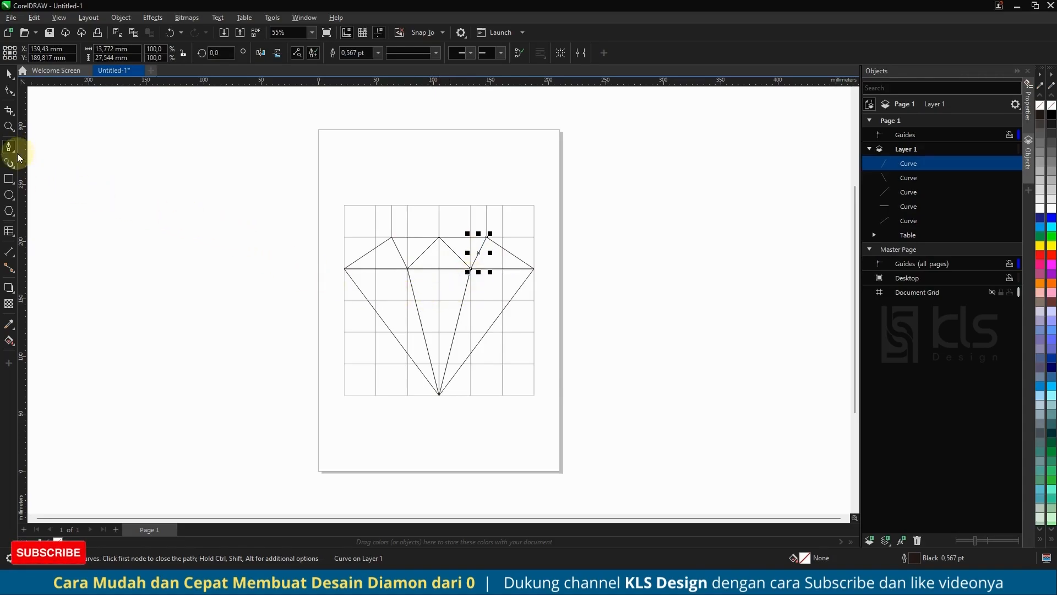
Delete the guide table behind the diamond, keeping only the drawn curves.
left_click(8, 74)
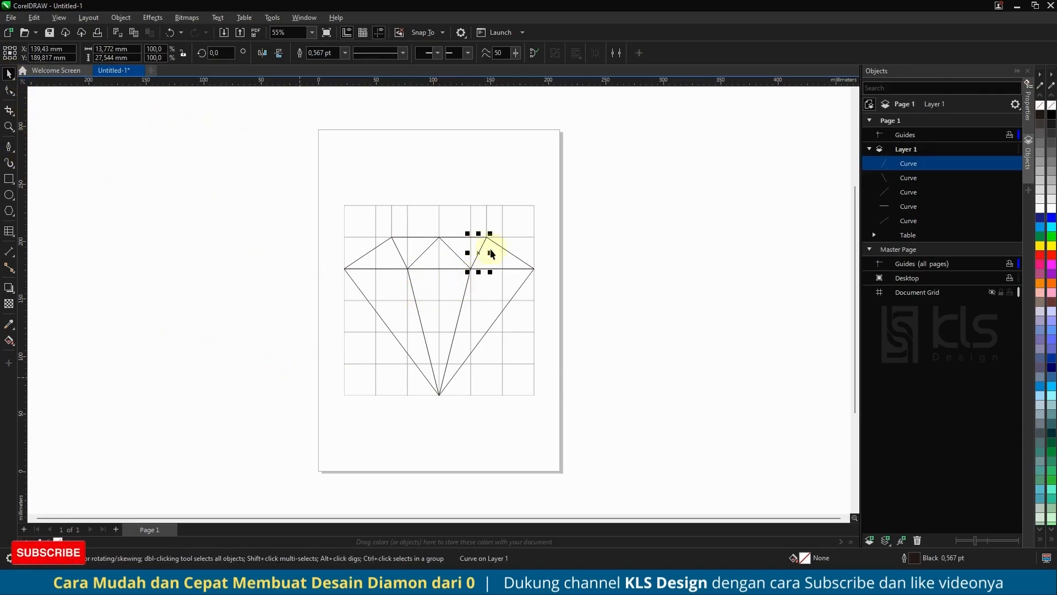
left_click(487, 207)
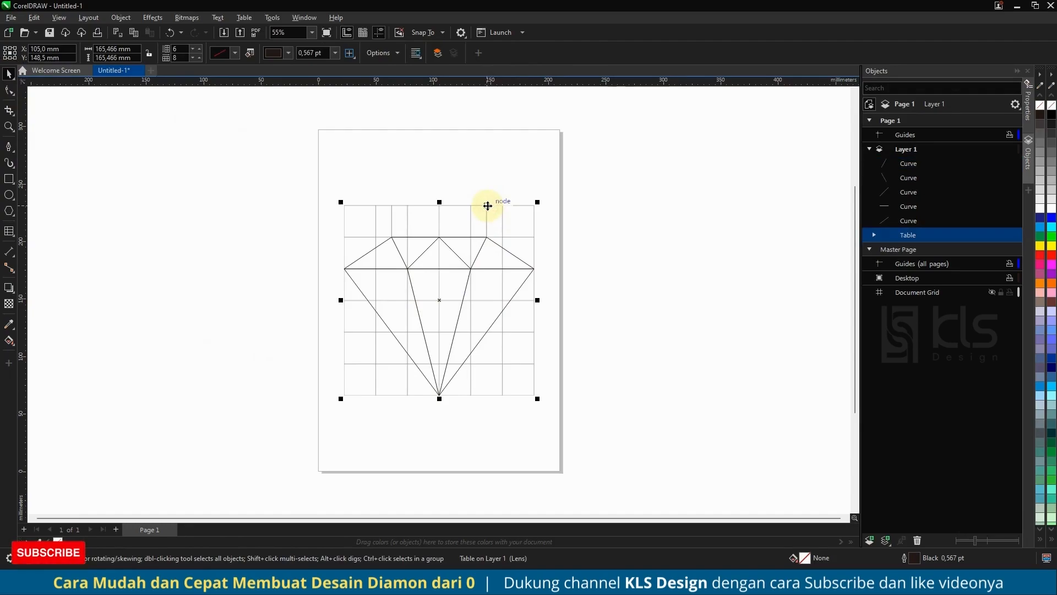
key("Delete")
left_click(485, 203)
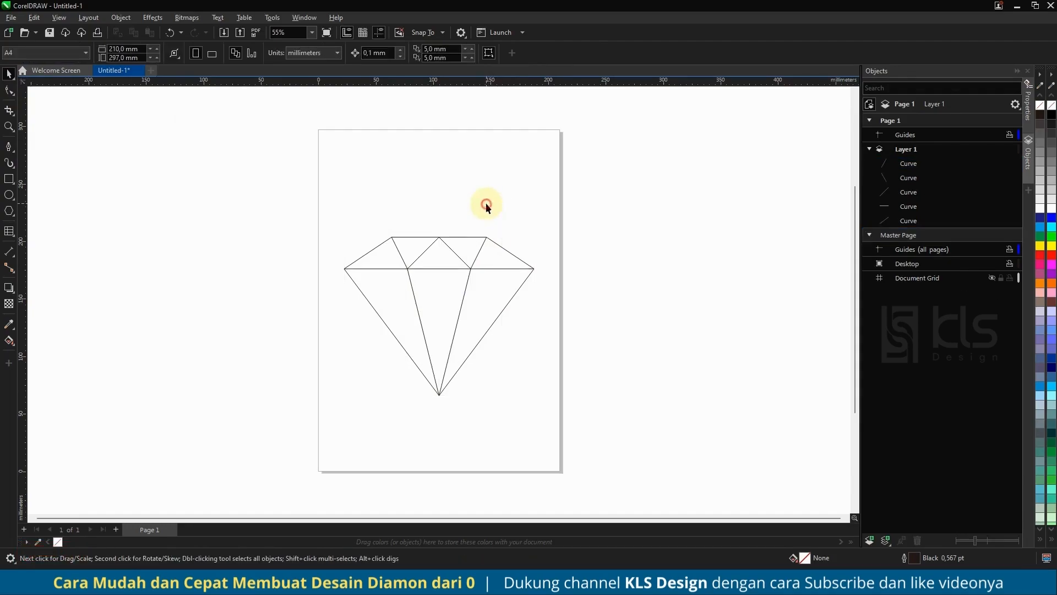
Fill the diamond's five upper and three lower facets with Desert Blue using Smart Fill.
left_click(11, 341)
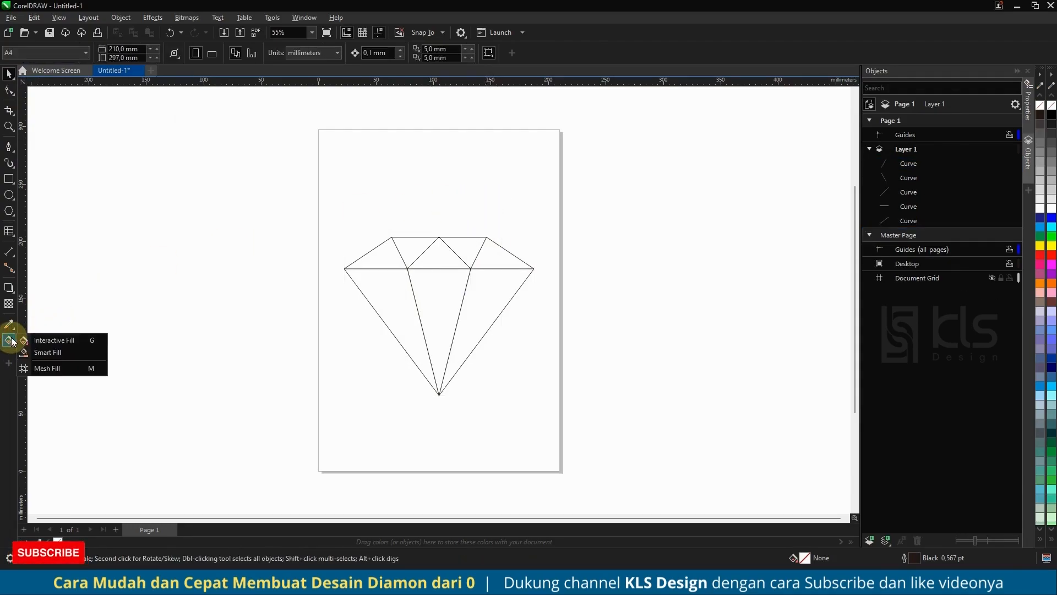
left_click(50, 352)
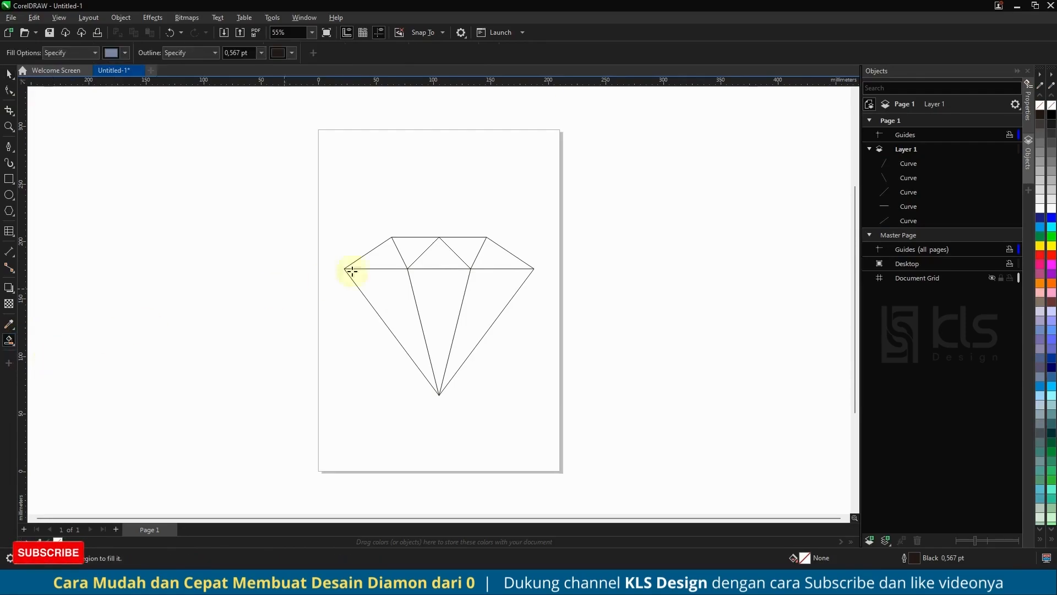
left_click(388, 256)
left_click(414, 245)
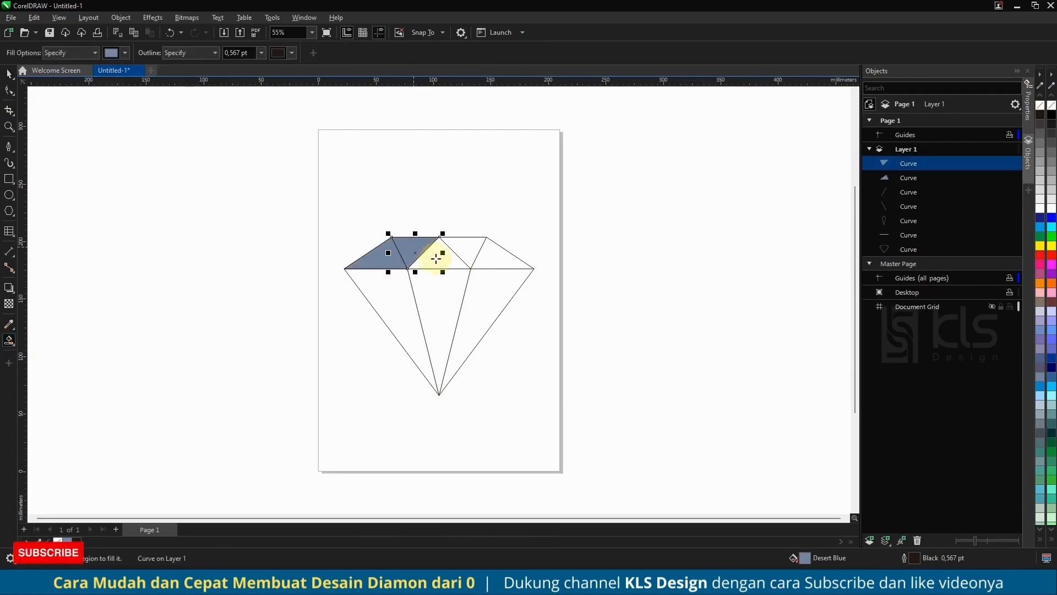
left_click(437, 258)
left_click(470, 242)
left_click(488, 256)
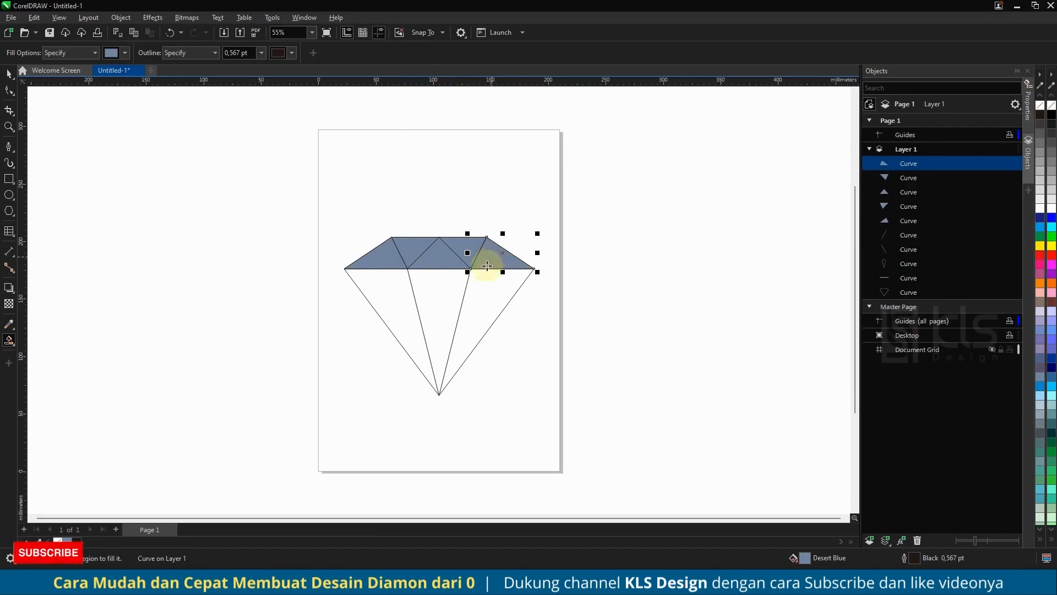
left_click(476, 293)
left_click(444, 289)
left_click(389, 289)
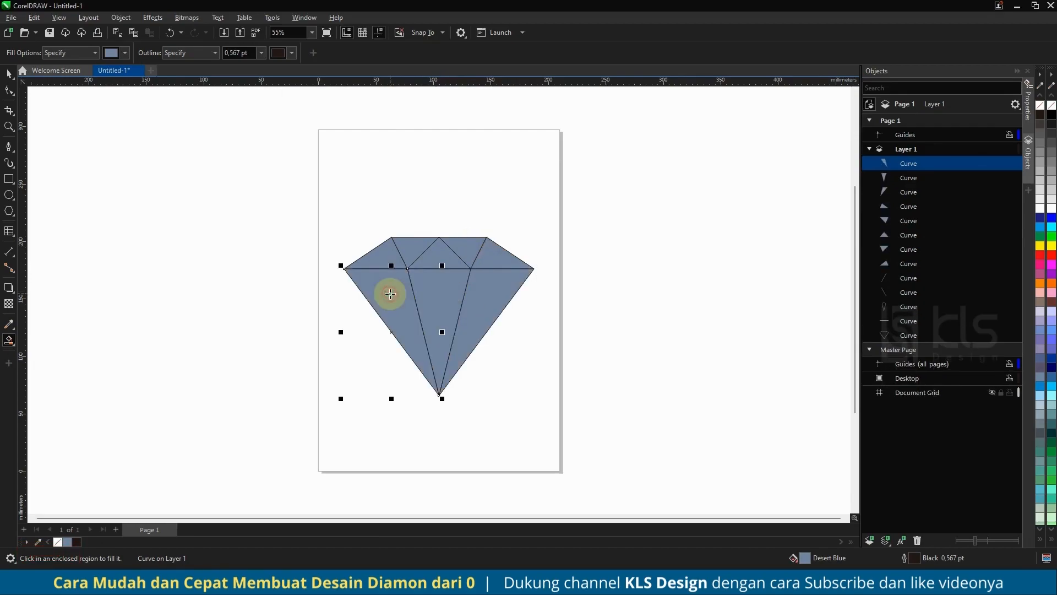
Delete the five original unfilled line curves, keeping only the eight filled facets of the diamond.
left_click(7, 74)
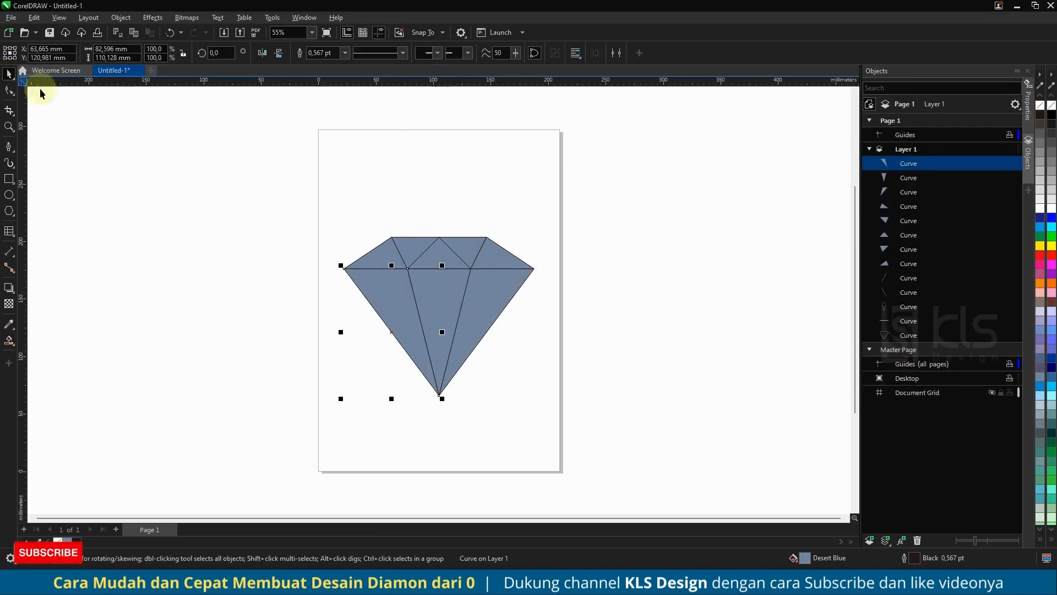
left_click(436, 180)
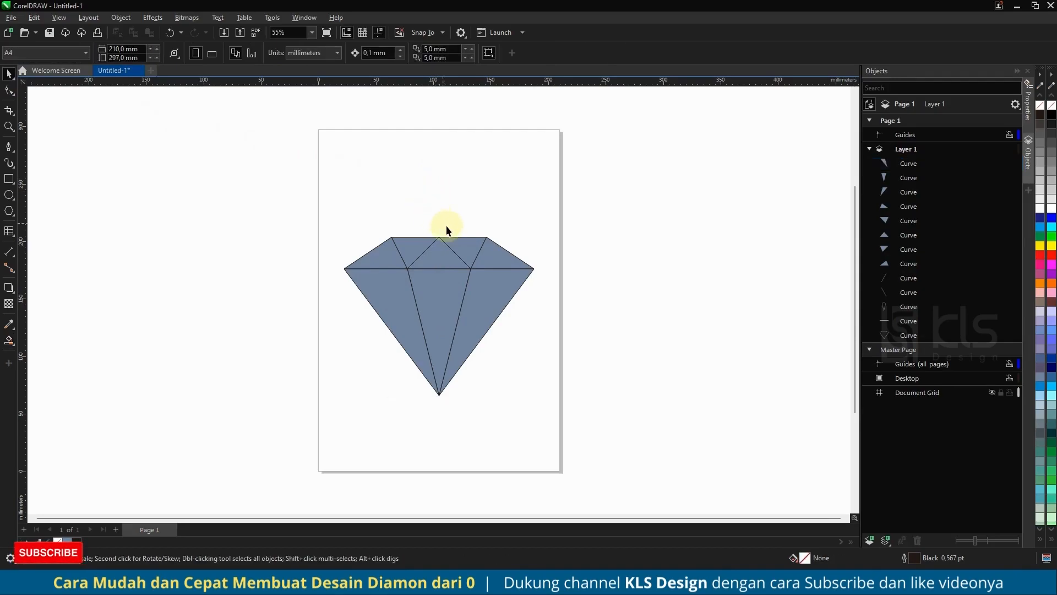
left_click(907, 279)
left_click(907, 334, "shift")
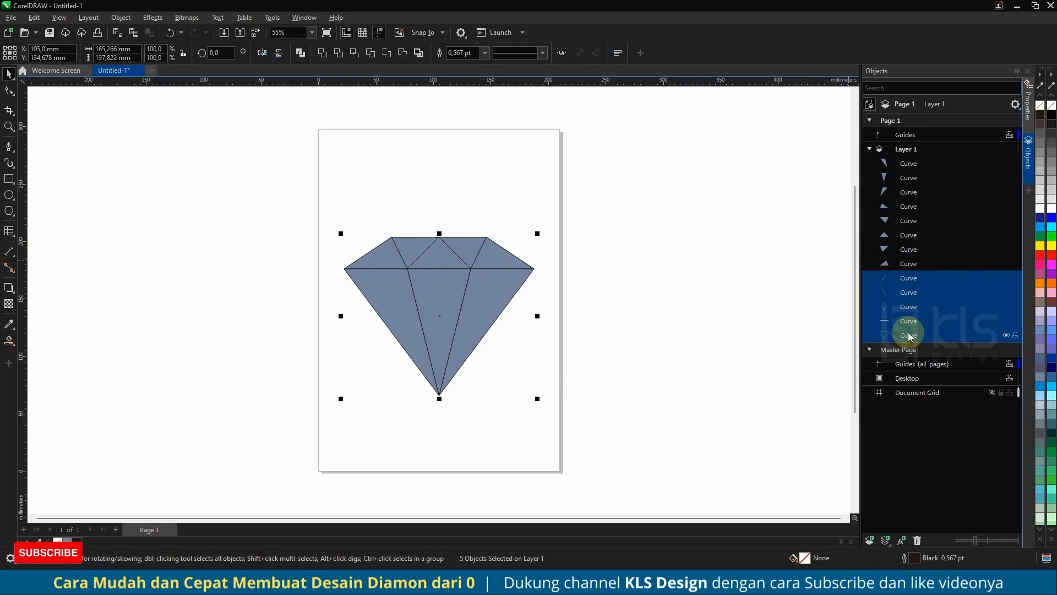
key("Delete")
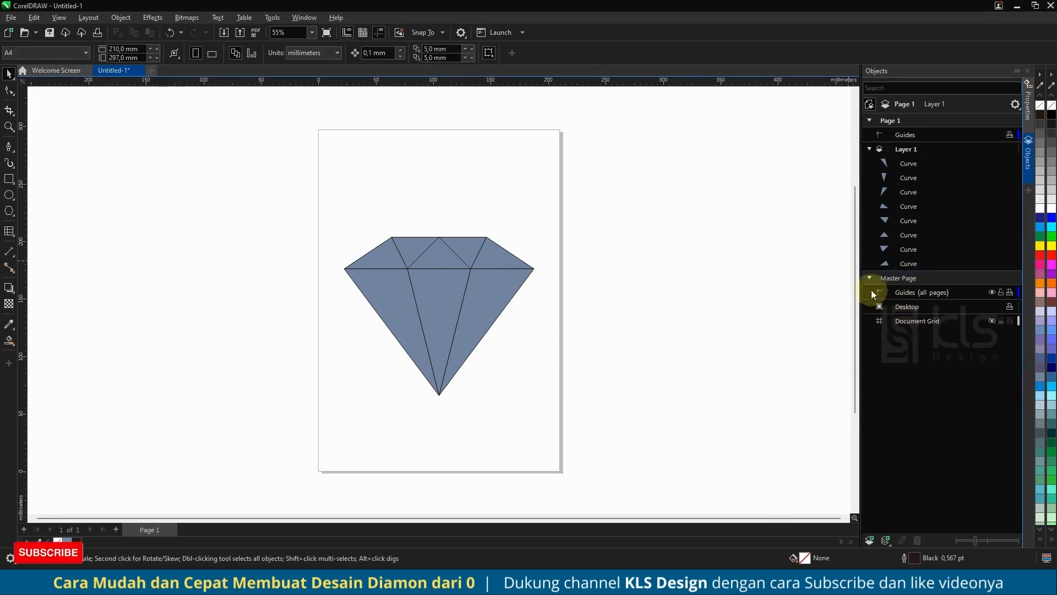
Remove the outline from all eight diamond facets.
left_click_drag(582, 211, 291, 448)
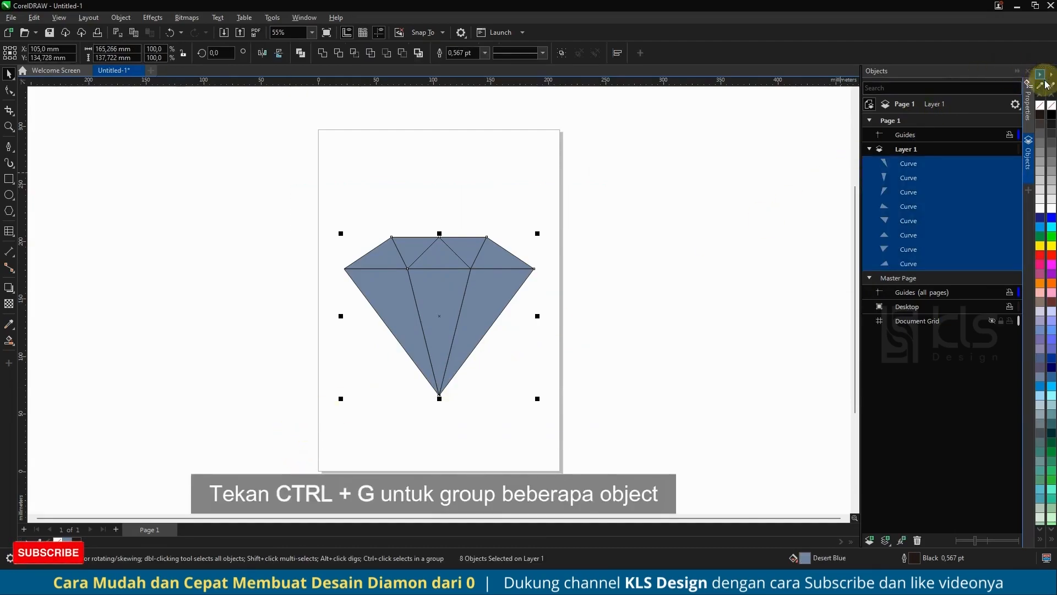
right_click(1040, 106)
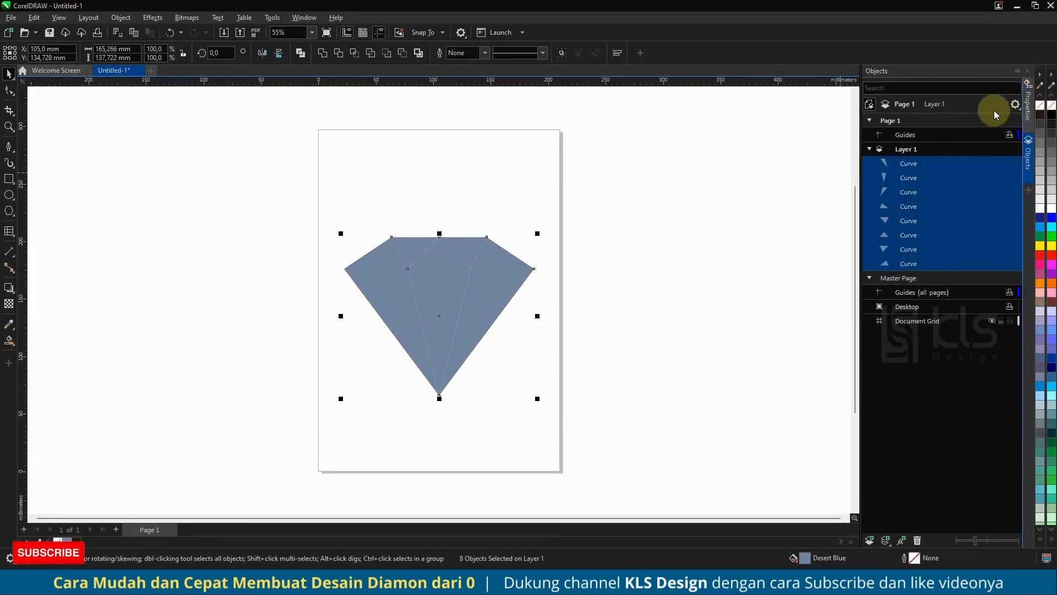
left_click(368, 195)
Change the diamond's upper-left corner facet to a uniform light blue fill, RGB 148, 223, 255 (#94DFFF).
left_click(388, 255)
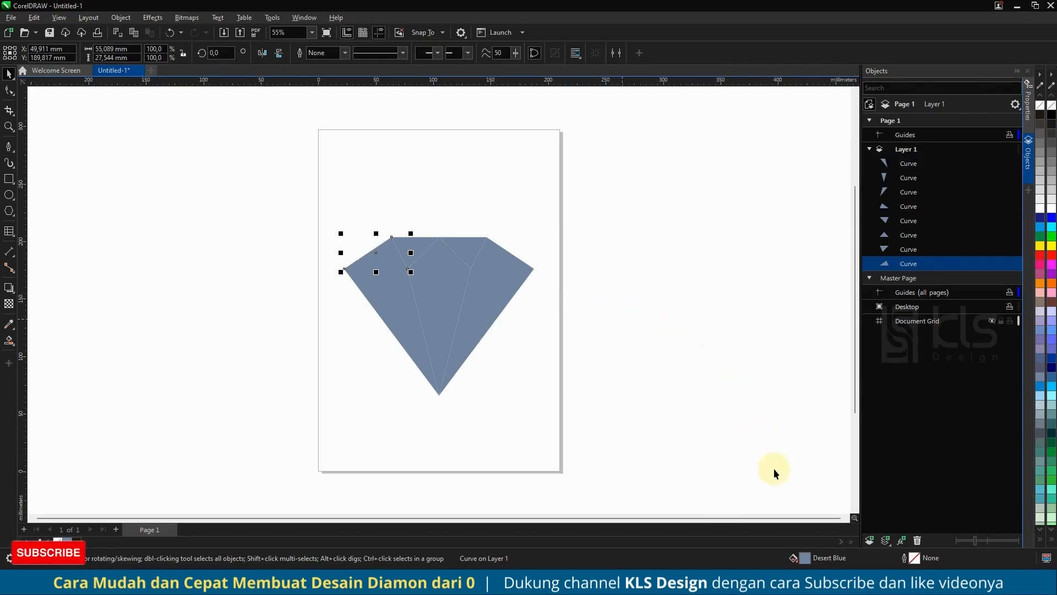
double_click(805, 558)
left_click_drag(454, 125, 653, 125)
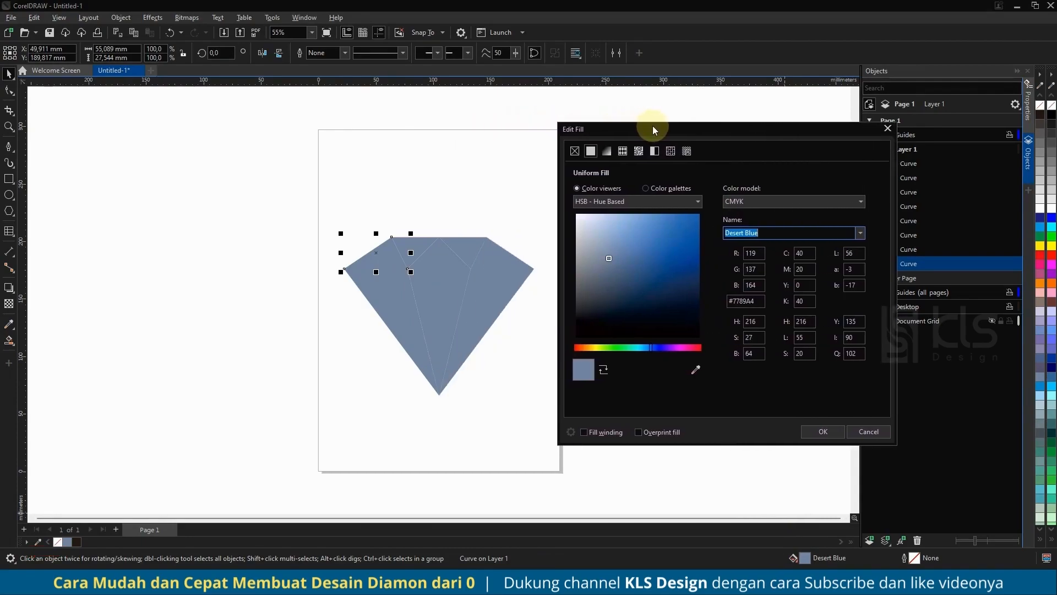
left_click(642, 347)
mouse_move(658, 281)
left_mouse_down()
mouse_move(672, 245)
mouse_move(725, 189)
mouse_move(682, 215)
mouse_move(647, 212)
mouse_move(653, 225)
mouse_move(633, 217)
mouse_move(654, 203)
mouse_move(649, 194)
mouse_move(637, 217)
mouse_move(628, 207)
left_mouse_up()
left_click(725, 202)
left_click(743, 232)
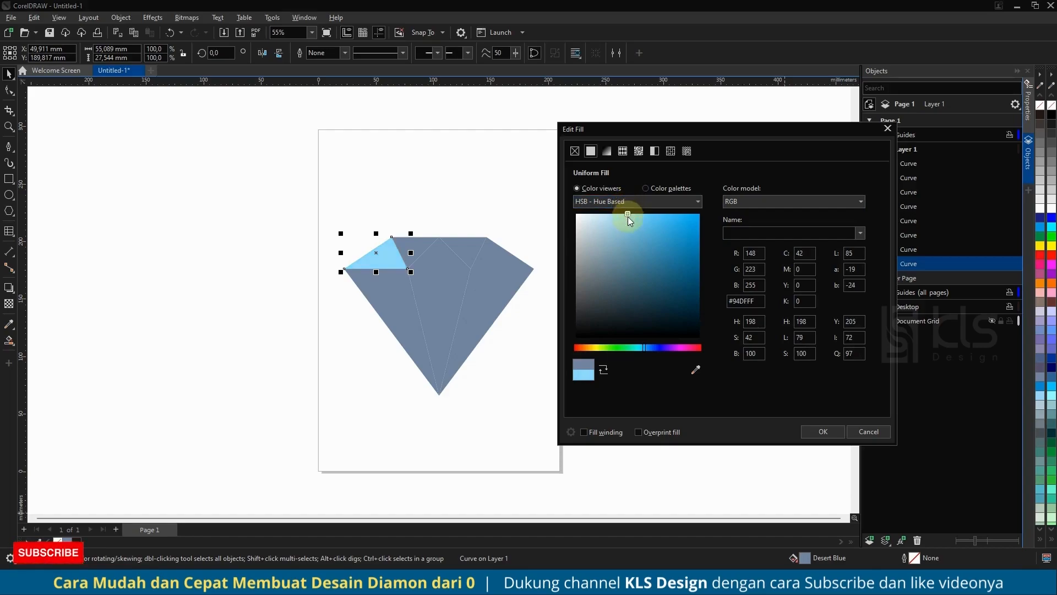
left_click(824, 431)
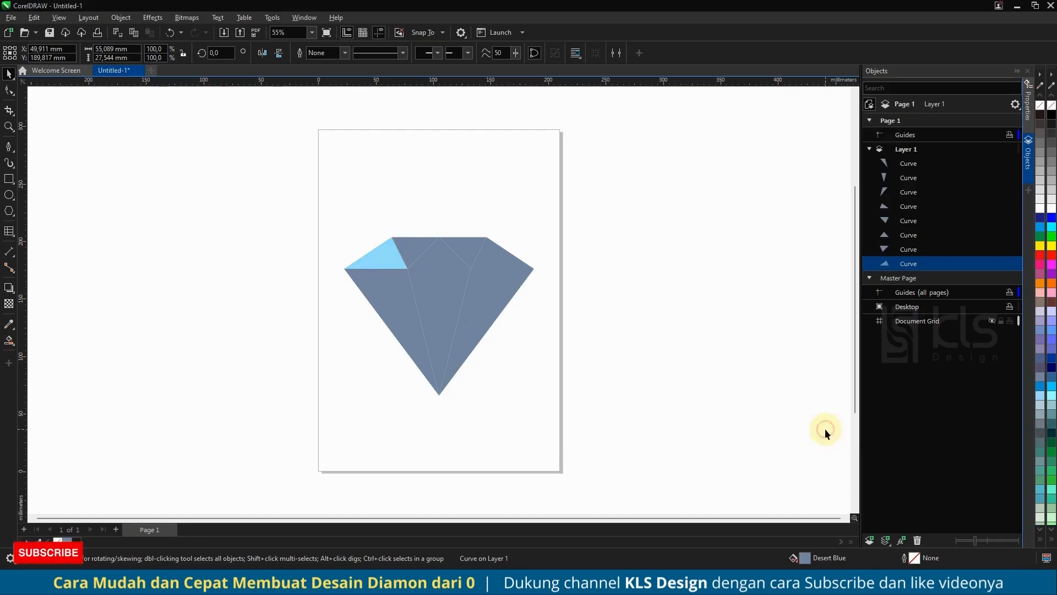
Apply the same light blue #94DFFF fill to all eight facets of the diamond.
left_click_drag(300, 232, 537, 312)
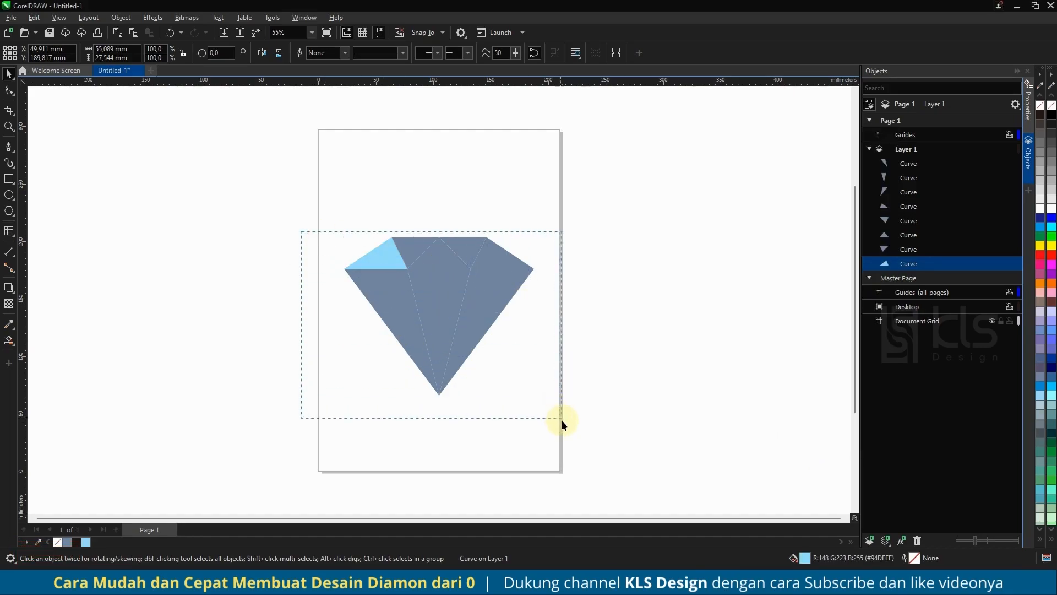
left_click_drag(560, 419, 560, 418)
left_click(86, 542)
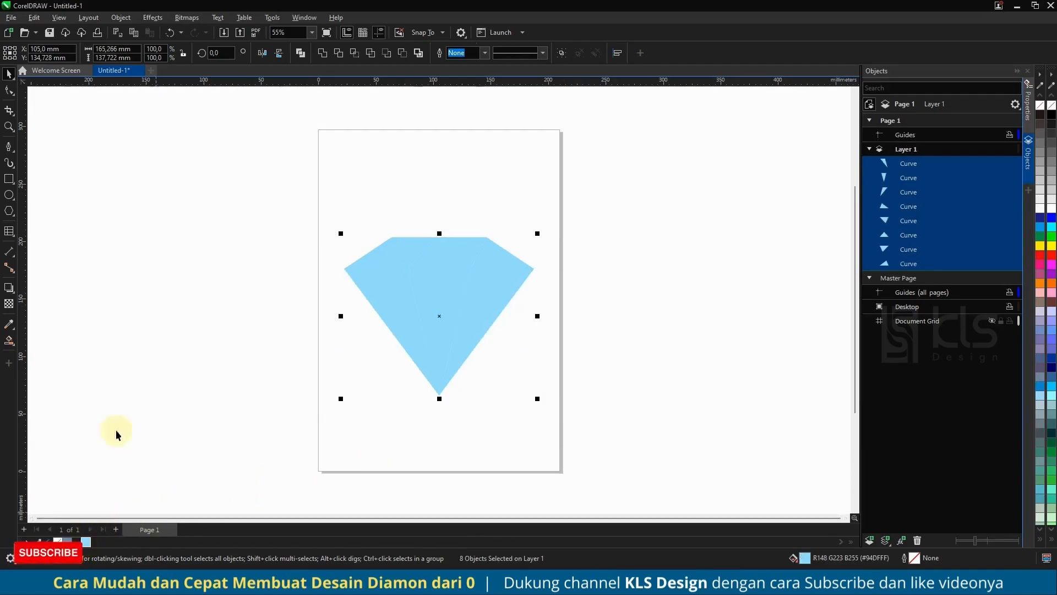
left_click(205, 243)
Fill the inverted triangle facet left of the crown's center with a slightly deeper blue, #7DD8FF.
left_click(412, 247)
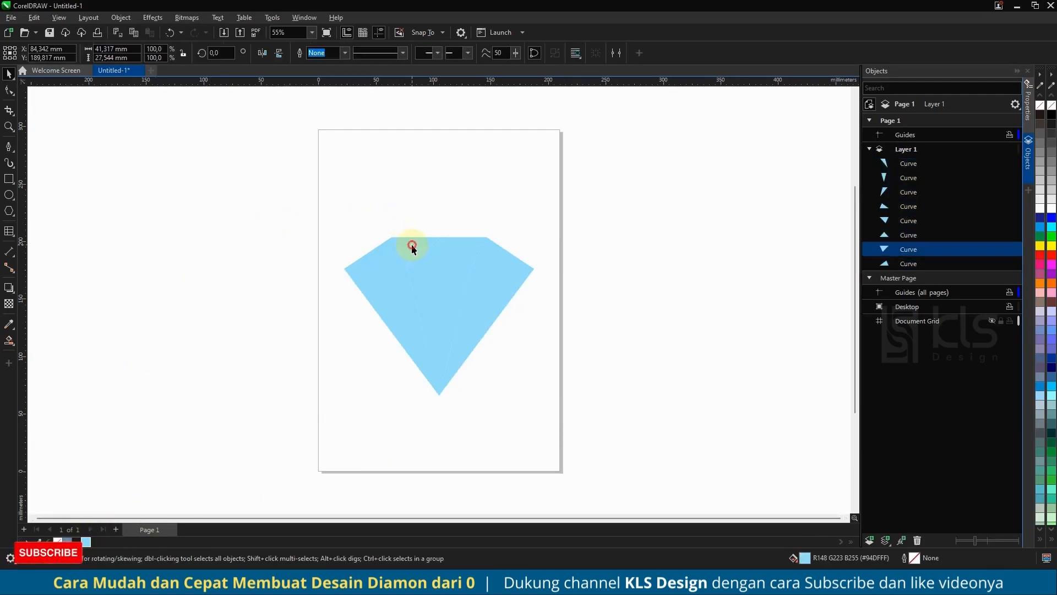
double_click(803, 557)
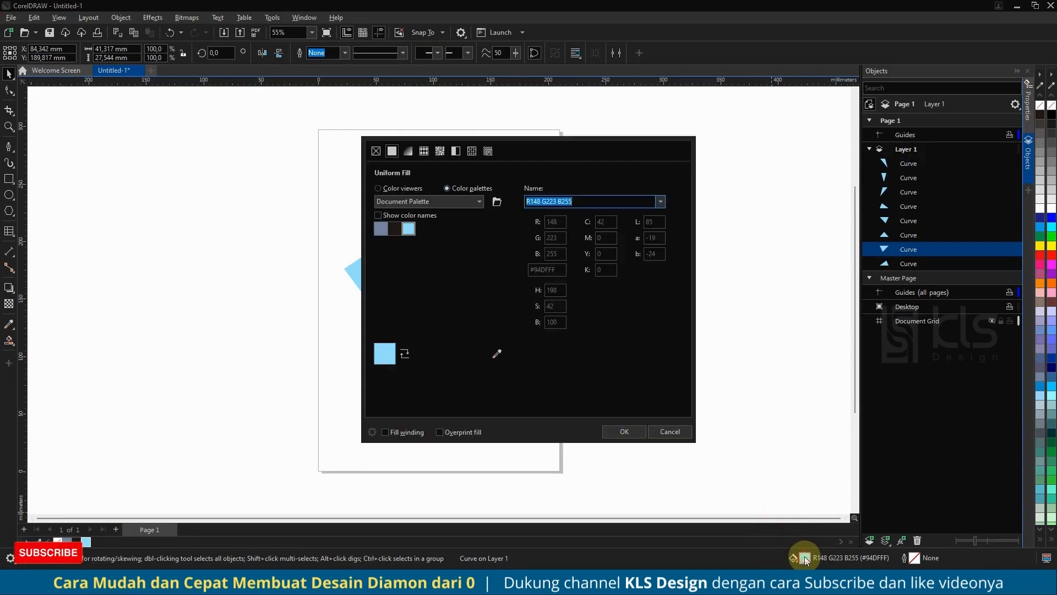
left_click_drag(454, 134, 648, 140)
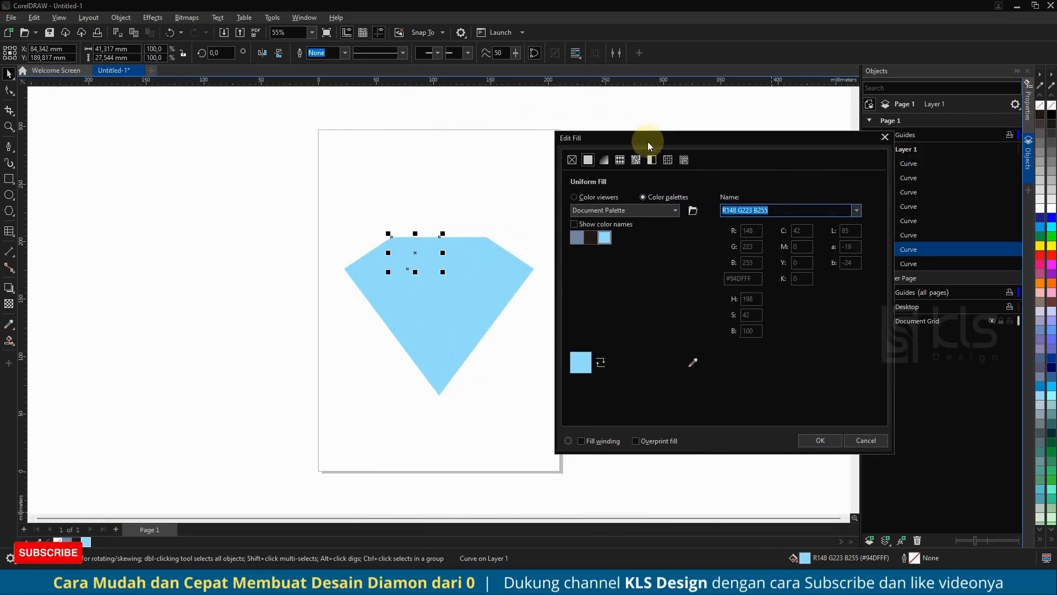
left_click(604, 196)
left_click_drag(636, 224, 636, 220)
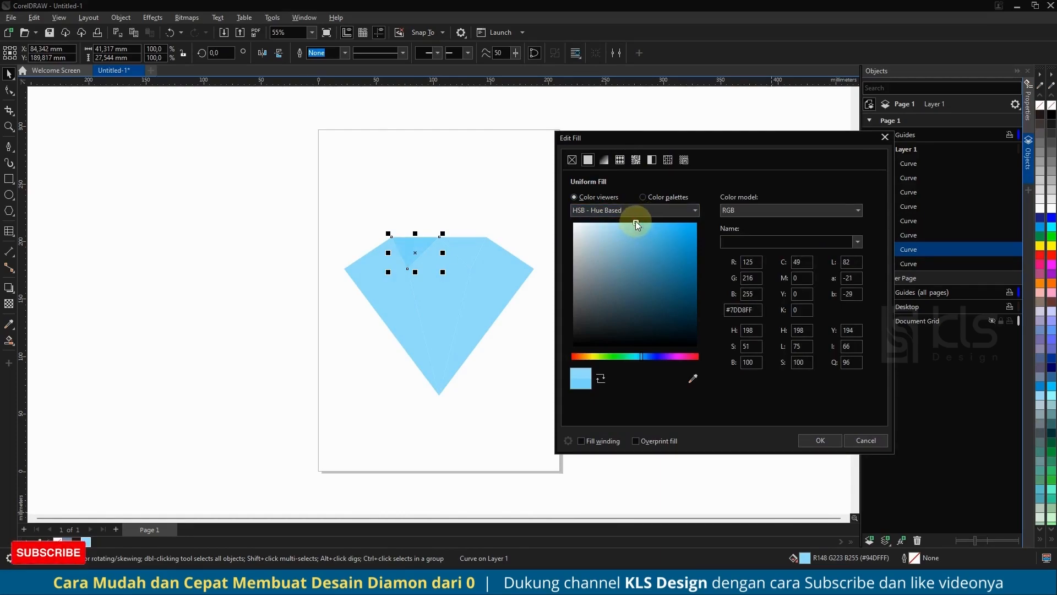
left_click(811, 442)
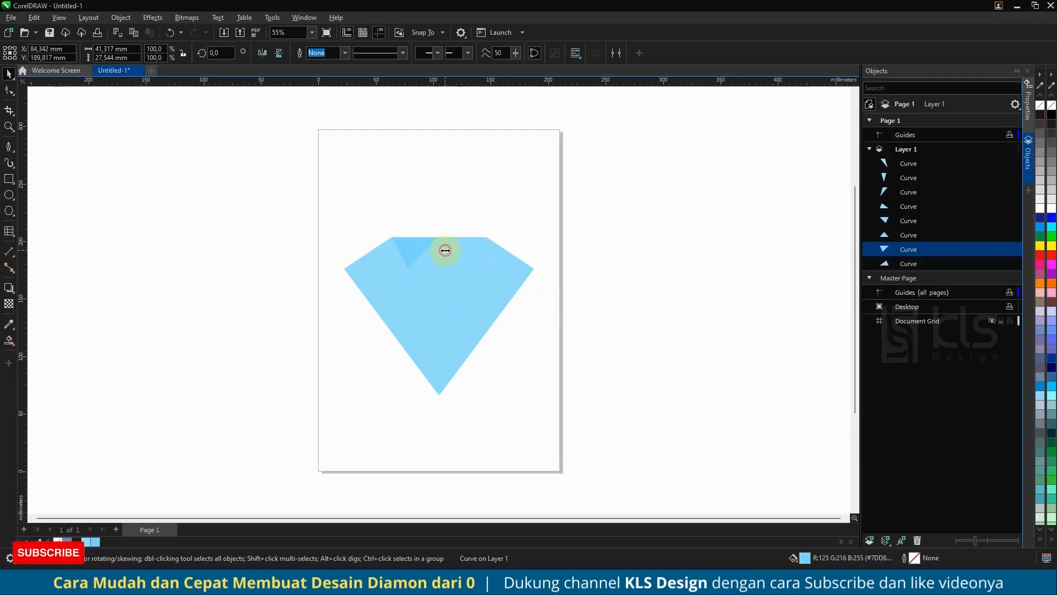
Fill the central upright triangle facet of the crown with the darker blue #63D0FF.
left_click(428, 255)
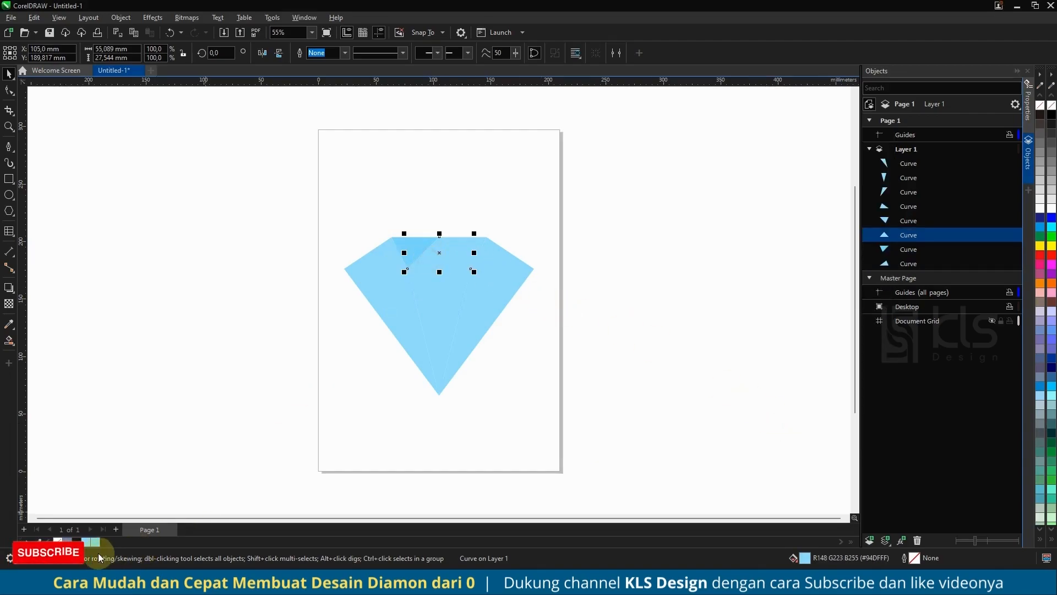
left_click(94, 544)
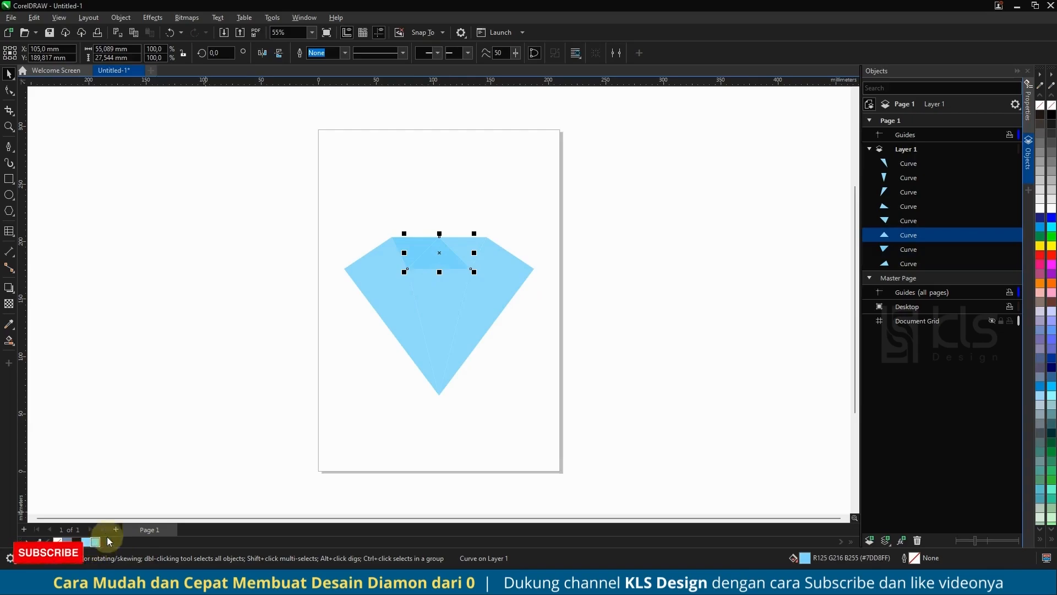
double_click(806, 562)
left_click_drag(500, 140, 696, 139)
left_click(600, 194)
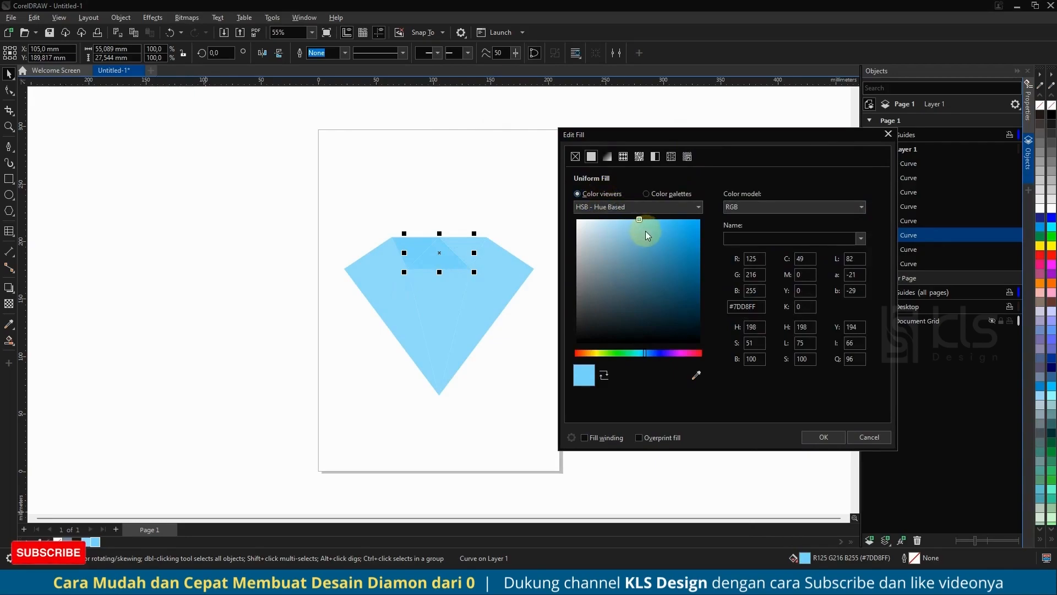
left_click(654, 226)
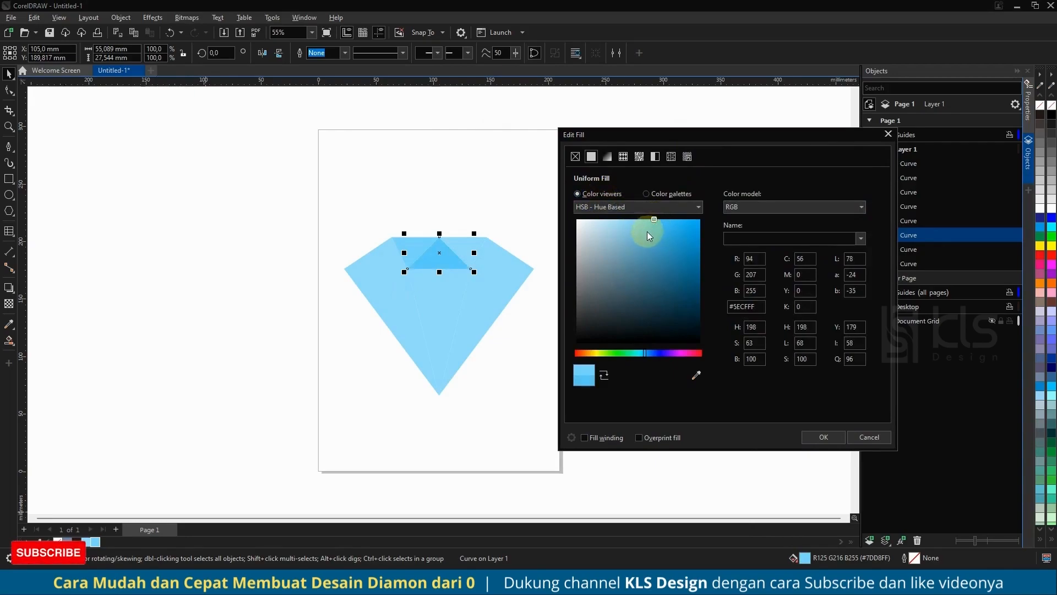
left_click_drag(649, 224, 652, 219)
left_click(807, 437)
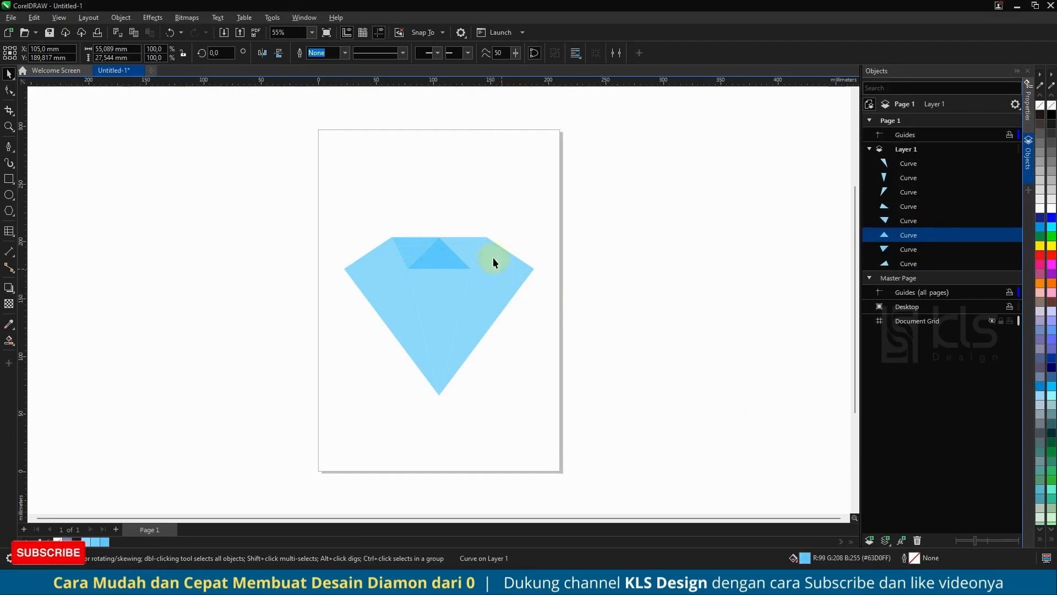
Fill the inverted triangle facet right of the crown's center with the blue #4CC9FF.
left_click(465, 249)
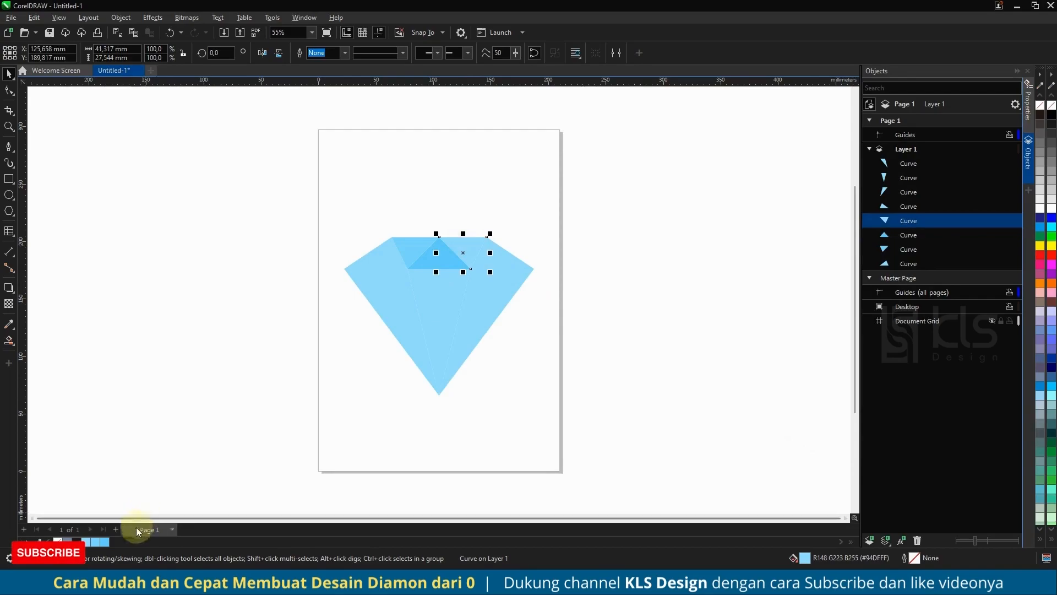
left_click(105, 543)
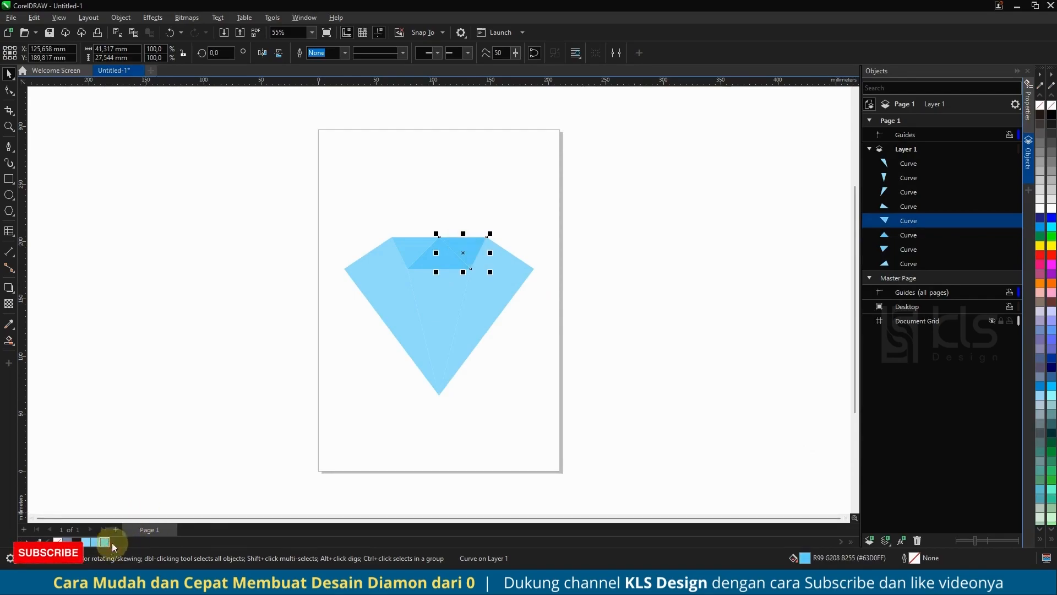
double_click(806, 558)
left_click_drag(450, 135, 676, 135)
left_click(625, 189)
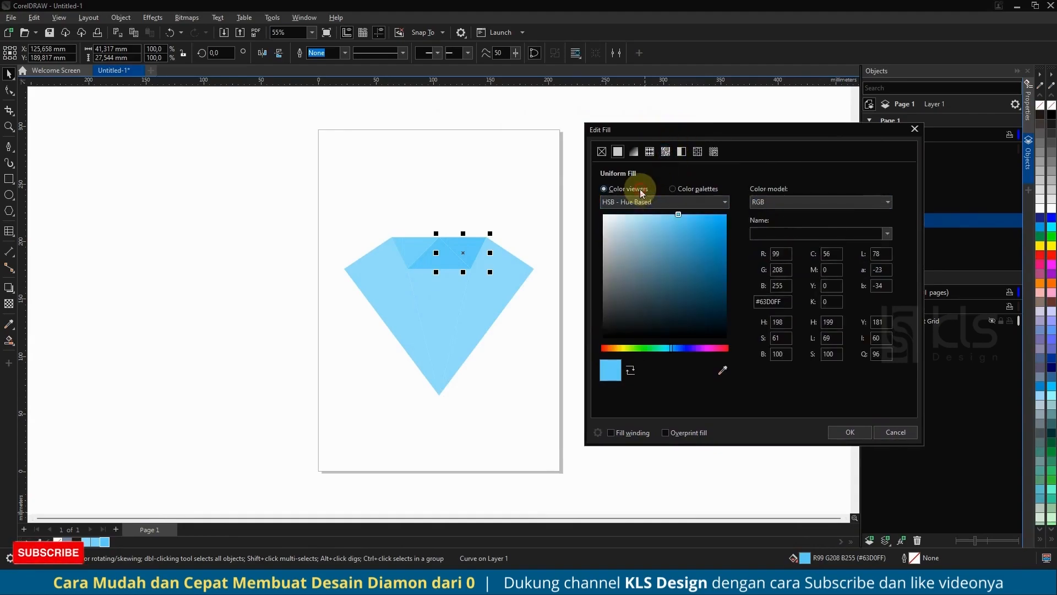
left_click(687, 220)
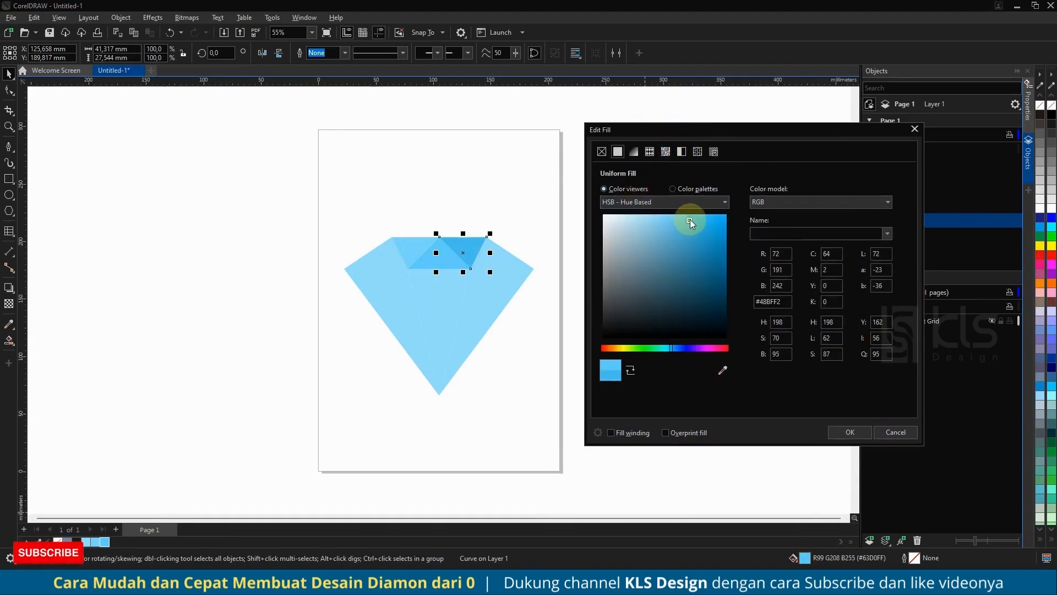
left_click_drag(690, 219, 689, 213)
left_click(838, 431)
Fill the diamond's upper-right corner facet with the more saturated blue #2EC0FF.
left_click(490, 259)
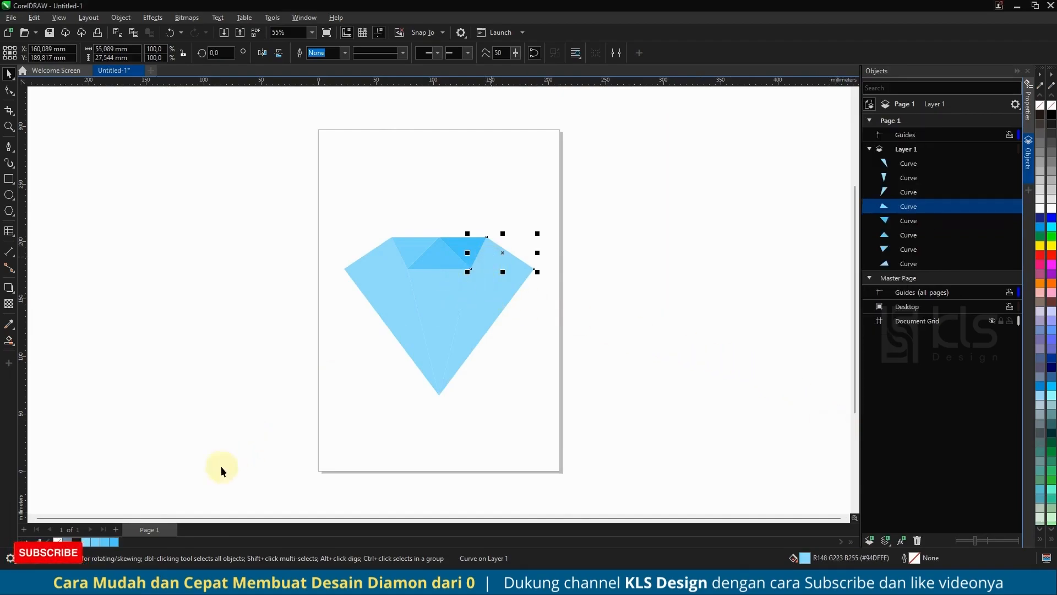
left_click(114, 542)
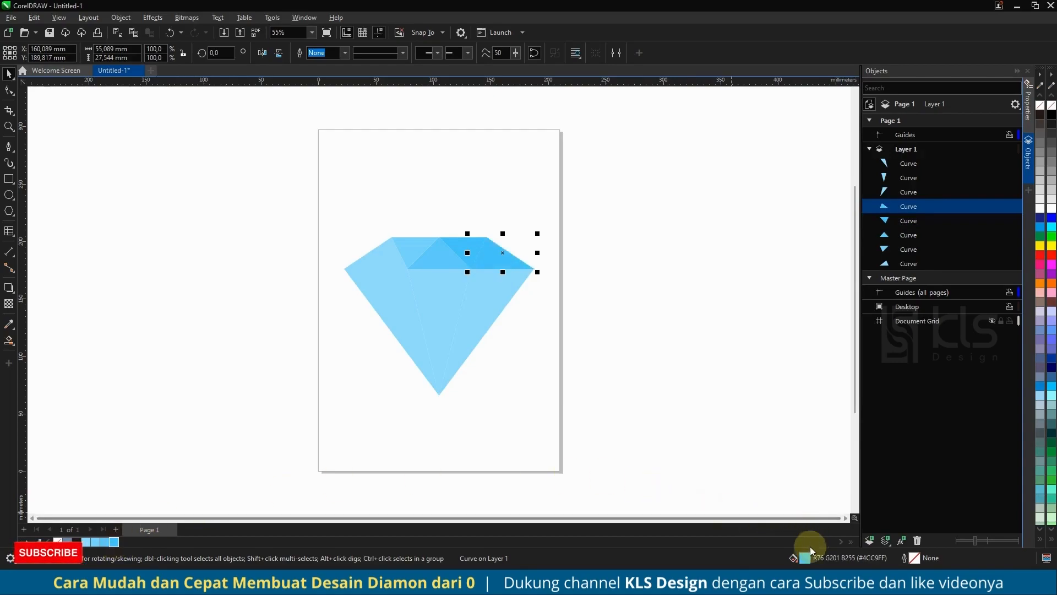
left_click_drag(488, 131, 714, 138)
left_click(639, 196)
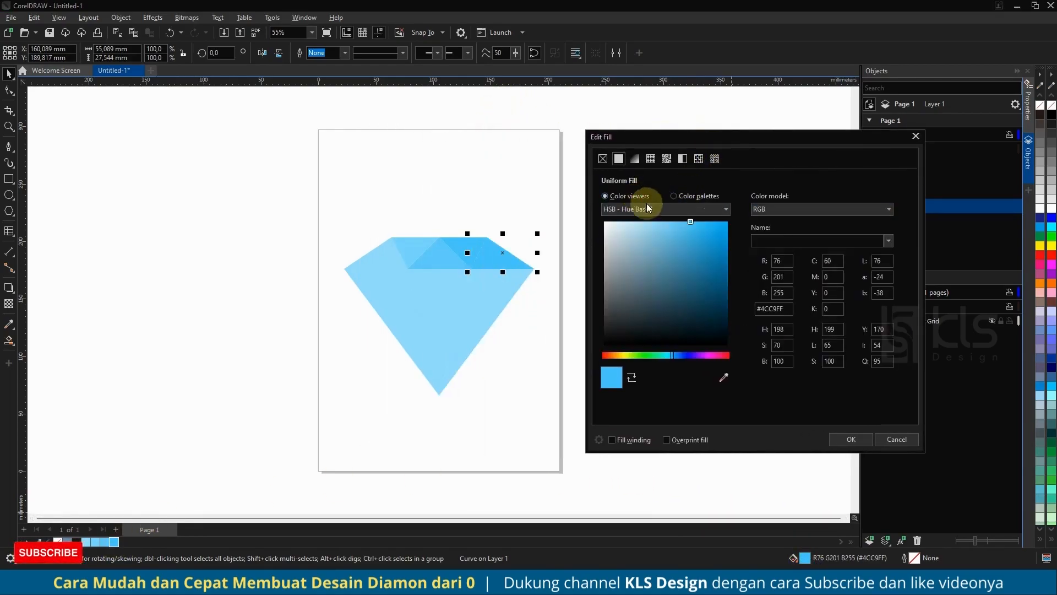
left_click_drag(700, 224, 705, 221)
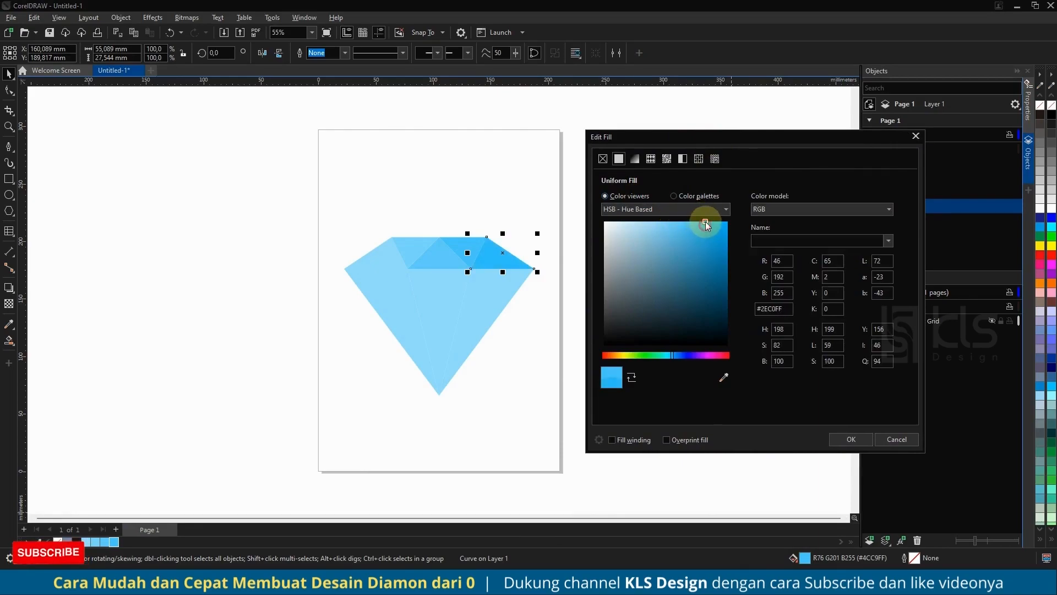
left_click(834, 434)
Fill the large lower-right facet of the diamond with the deep blue #00ACF5.
left_click(502, 300)
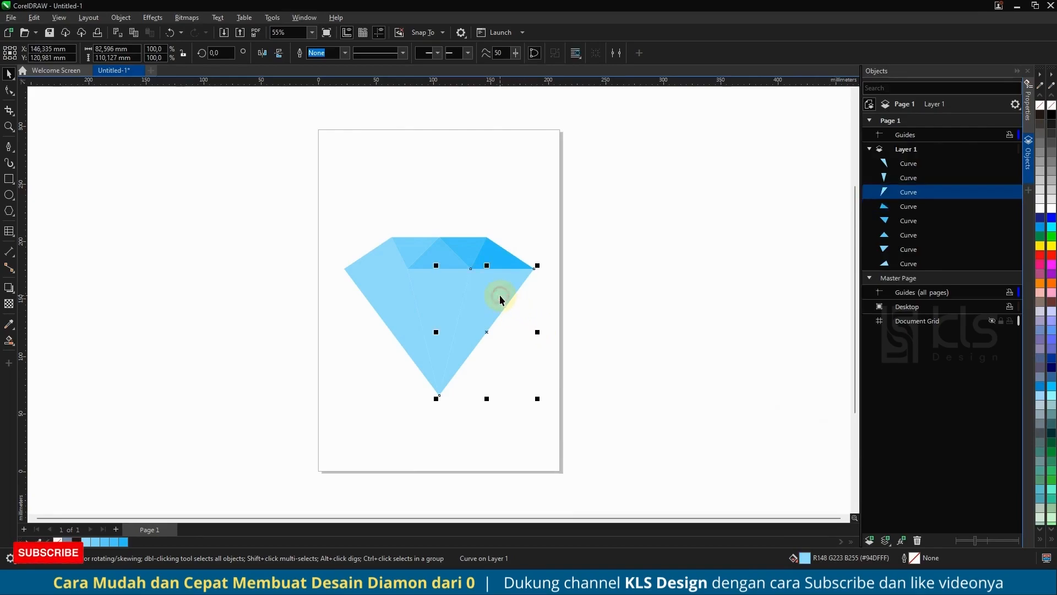
left_click(124, 543)
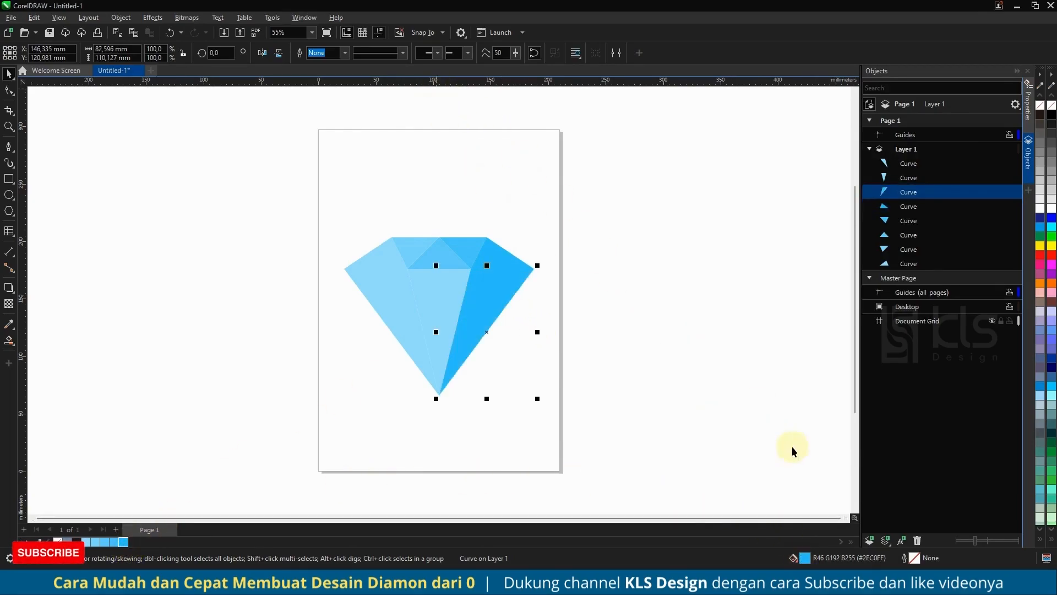
double_click(805, 558)
left_click_drag(480, 140, 660, 142)
left_click(591, 200)
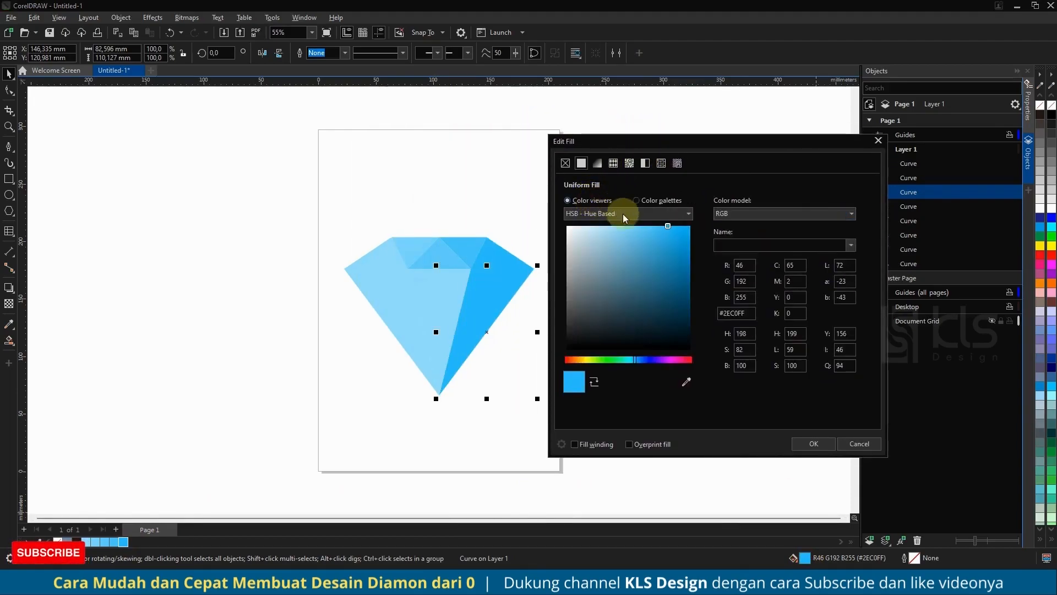
left_click(678, 249)
mouse_move(679, 252)
left_mouse_down()
mouse_move(698, 218)
mouse_move(690, 230)
left_mouse_up()
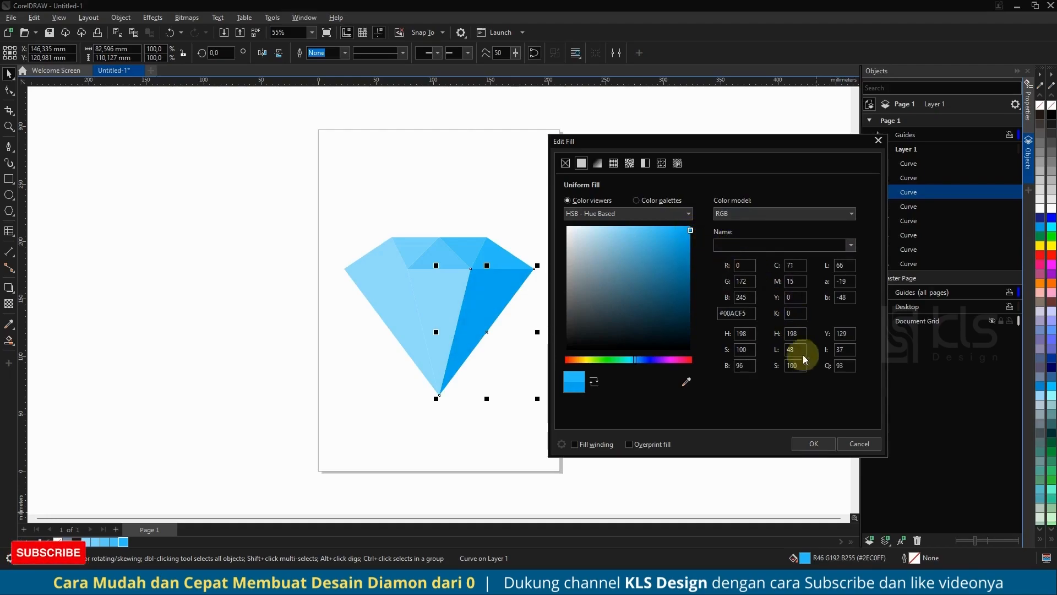
left_click(815, 442)
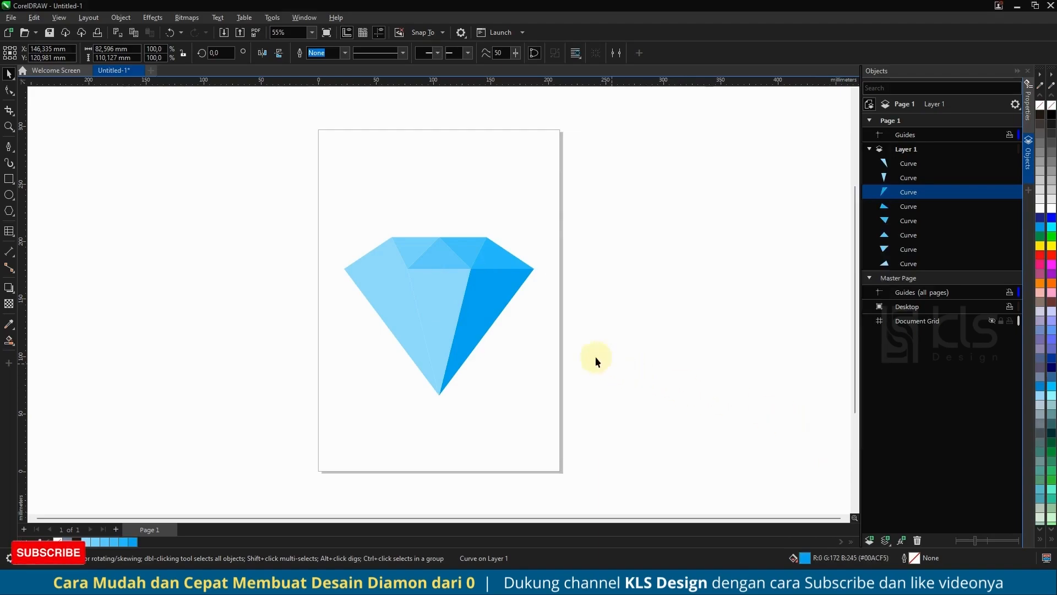
Fill the central lower facet of the diamond with #2EC0FF, the blue sampled from the upper-right corner facet.
left_click(435, 283)
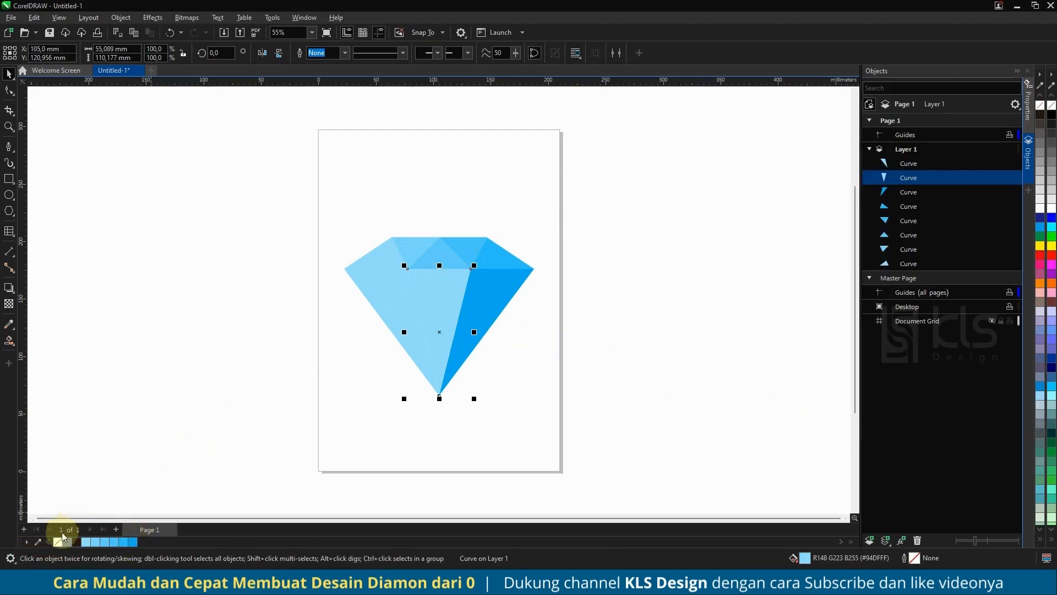
left_click(39, 542)
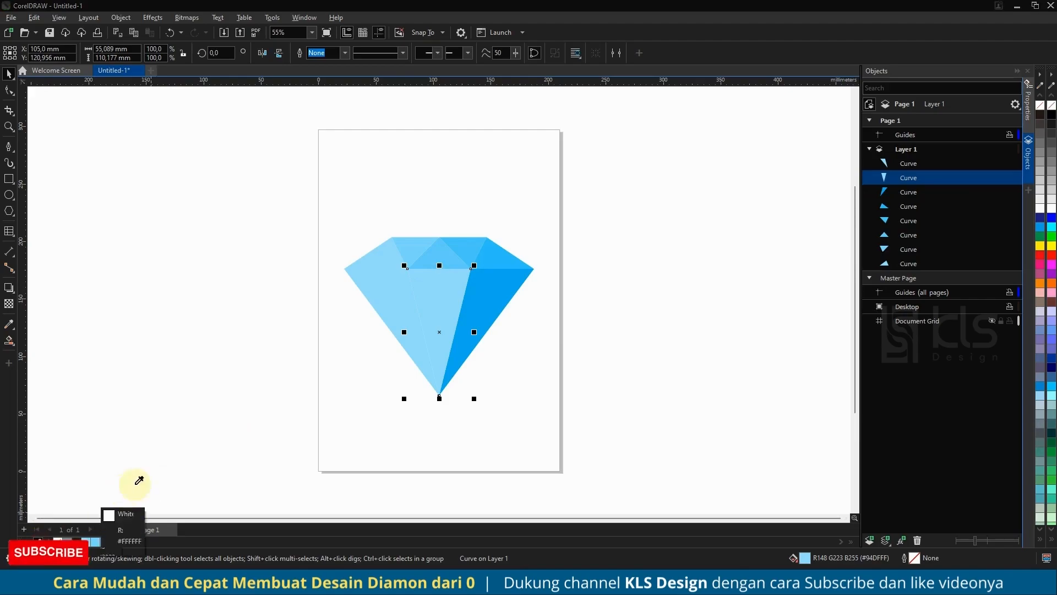
left_click(491, 250)
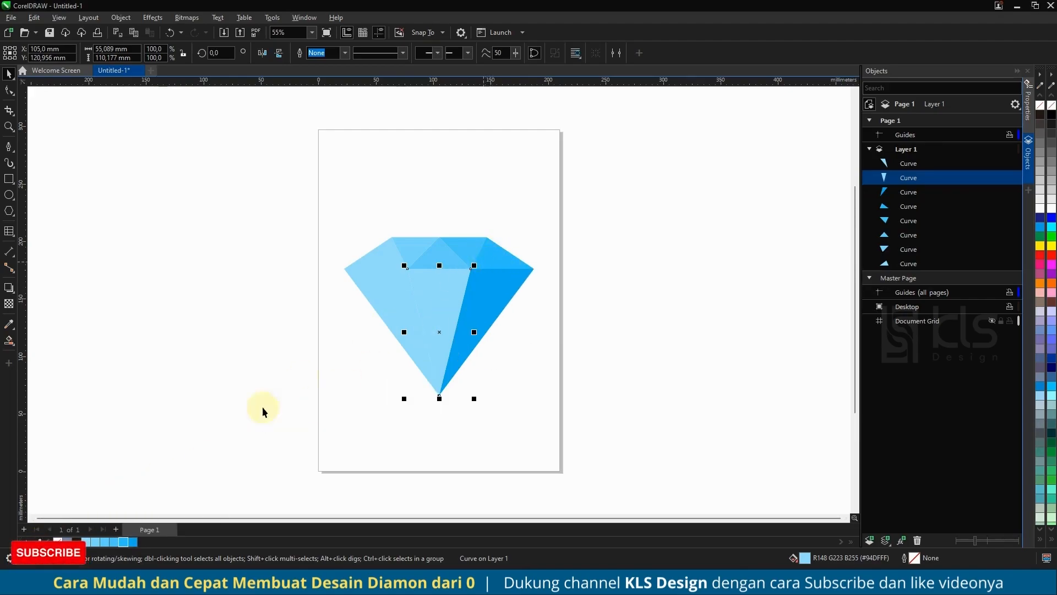
left_click(123, 544)
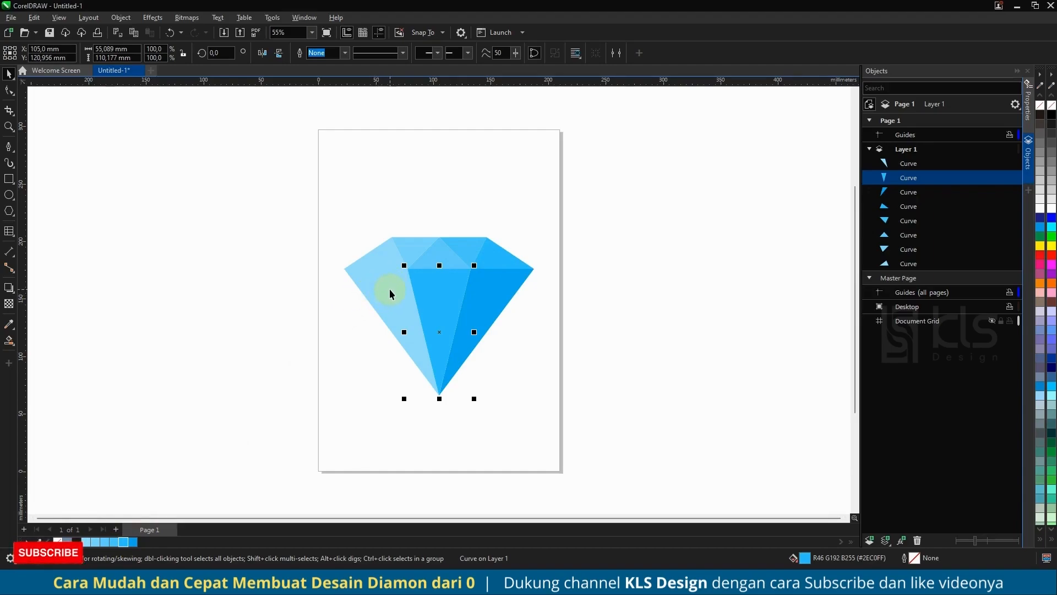
Fill the large lower-left facet of the diamond with the blue #4CC9FF and deselect it.
left_click(390, 292)
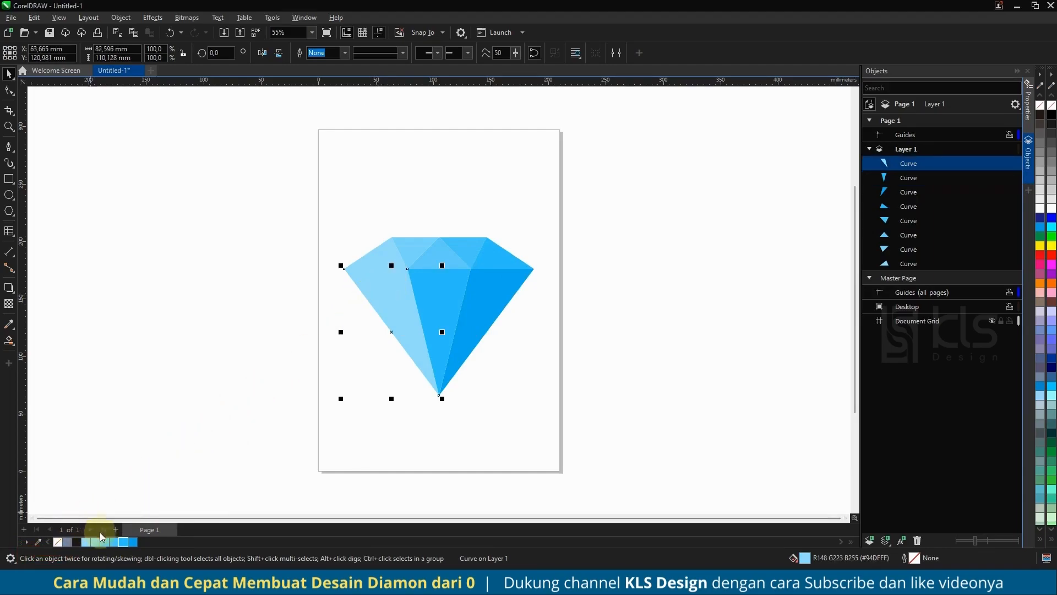
left_click(114, 542)
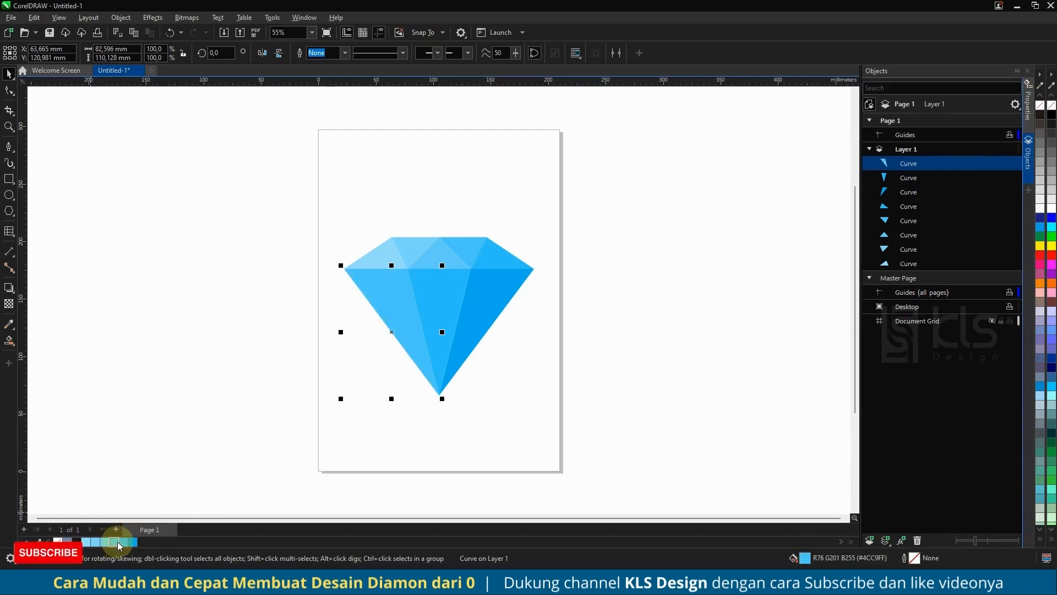
left_click(238, 385)
Group all eight facets of the diamond into one object and preview it full screen.
left_click_drag(308, 208, 567, 436)
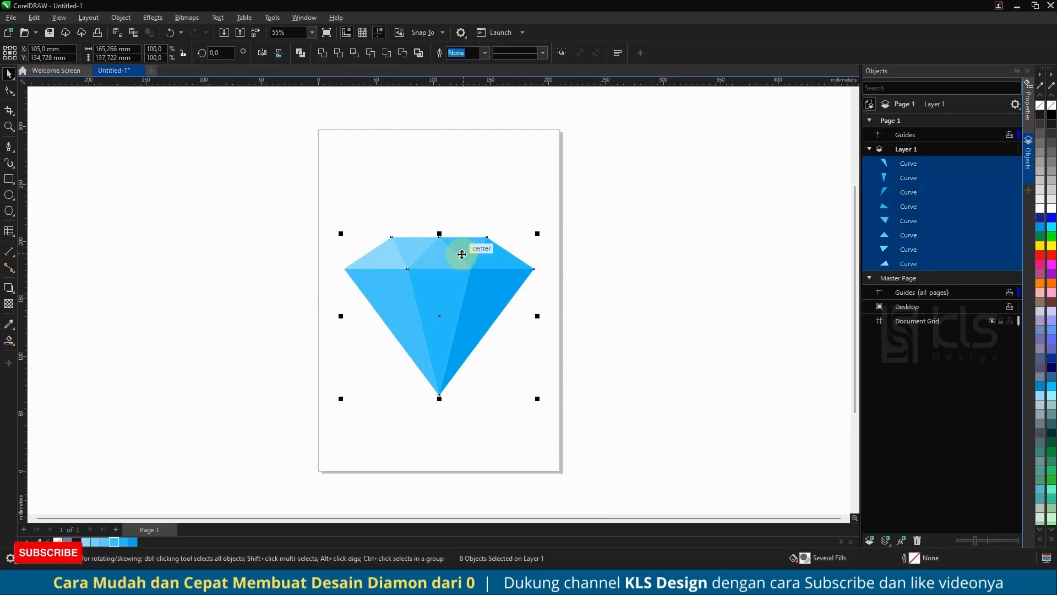
key("ctrl+g")
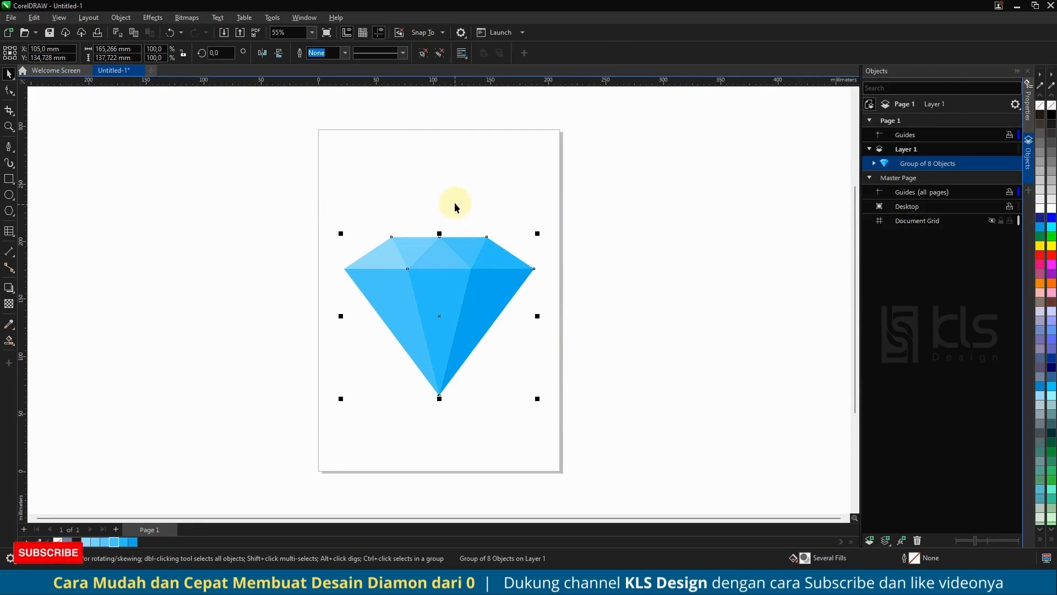
key("shift+F2")
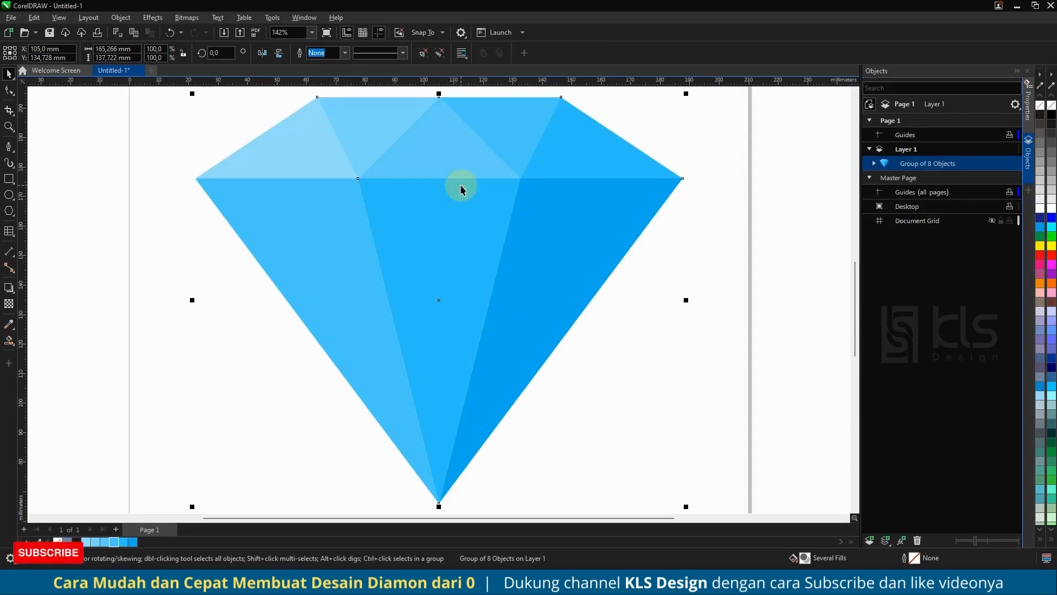
key("F9")
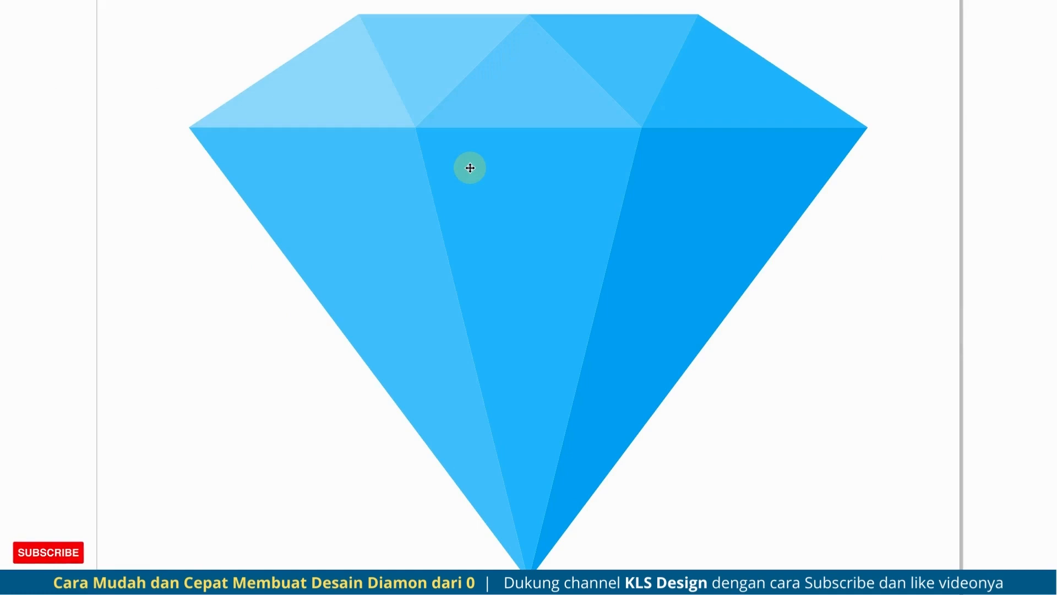